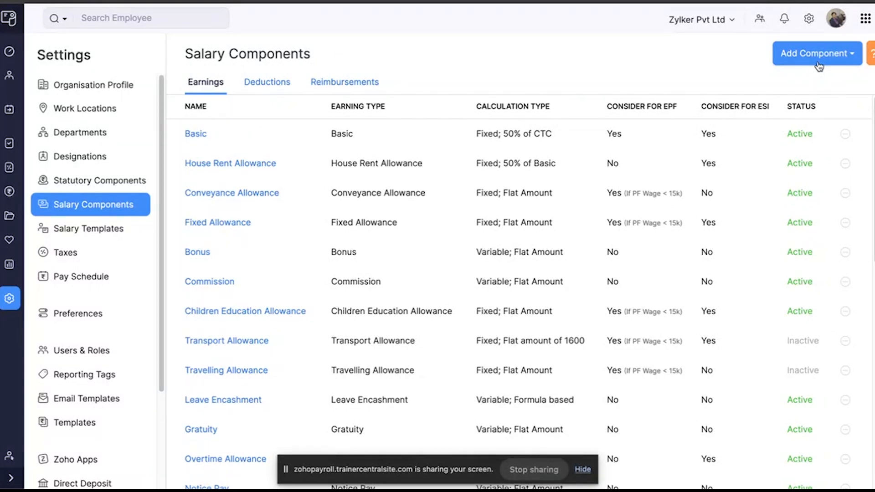
- Add a new earning salary component with Custom Allowance as its earning type
{"action": "left_click", "coordinate": [819, 66]}
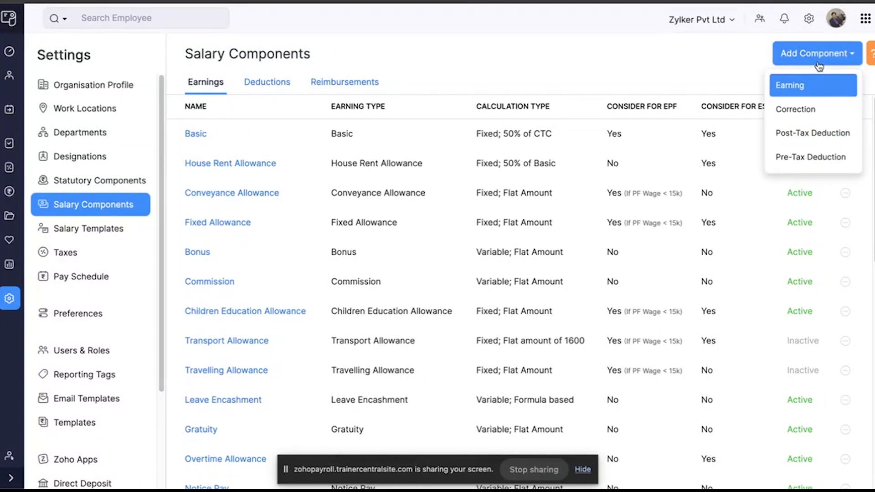
{"action": "left_click", "coordinate": [788, 88]}
{"action": "left_click", "coordinate": [349, 135]}
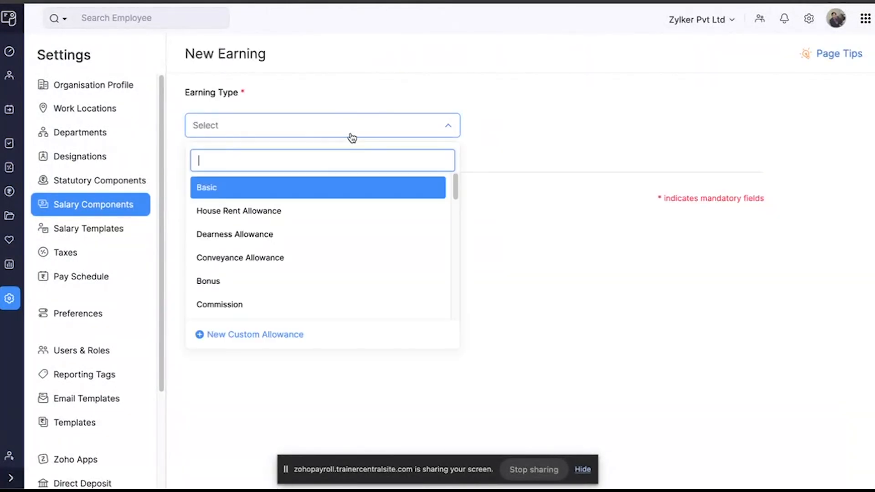
{"action": "type", "text": "custom"}
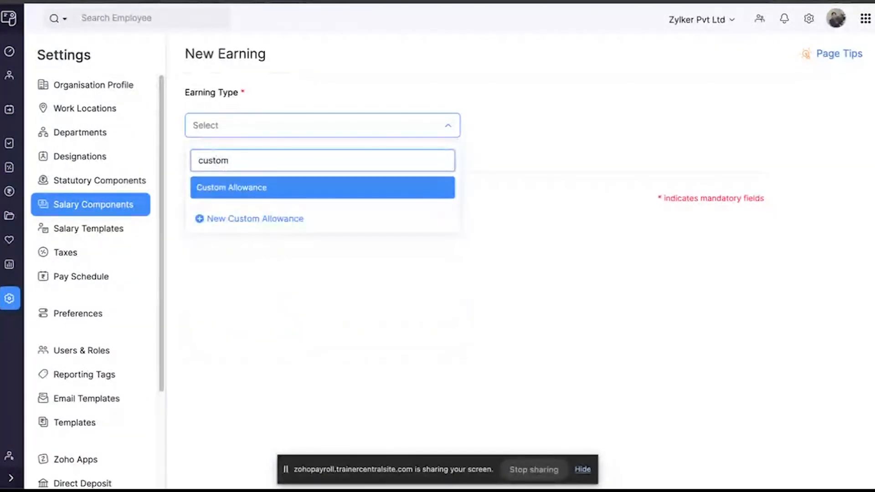
{"action": "key", "text": "Return"}
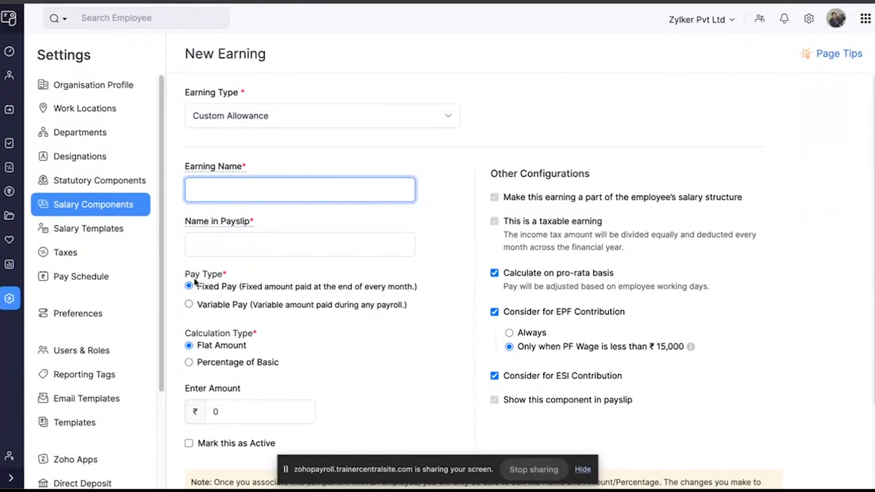
- Set the earning's pay type to Variable Pay and its calculation type to Custom Formula
{"action": "left_click", "coordinate": [188, 305]}
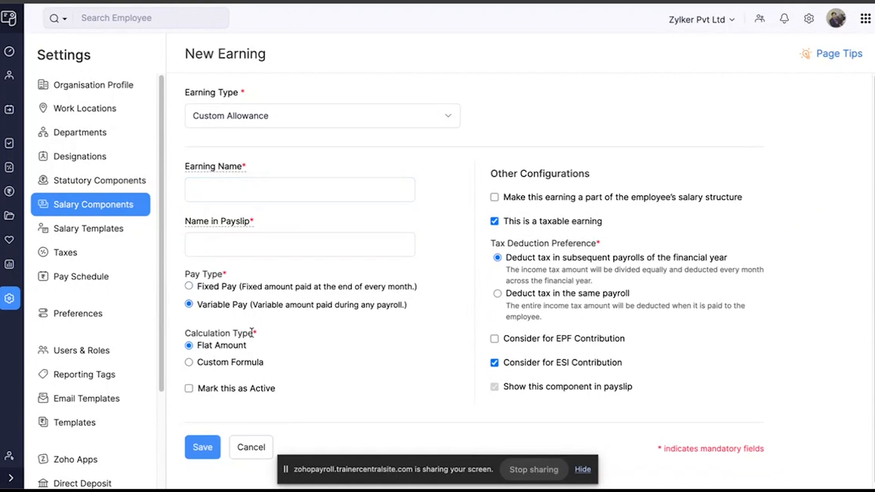
{"action": "scroll", "coordinate": [220, 351], "scroll_direction": "down", "scroll_amount": 1}
{"action": "left_click", "coordinate": [232, 362]}
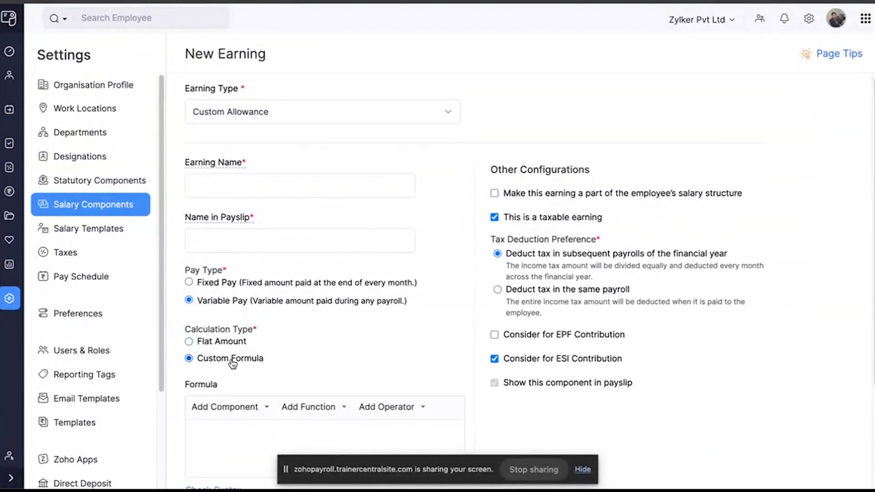
{"action": "scroll", "coordinate": [231, 363], "scroll_direction": "down", "scroll_amount": 2}
{"action": "left_click", "coordinate": [231, 359]}
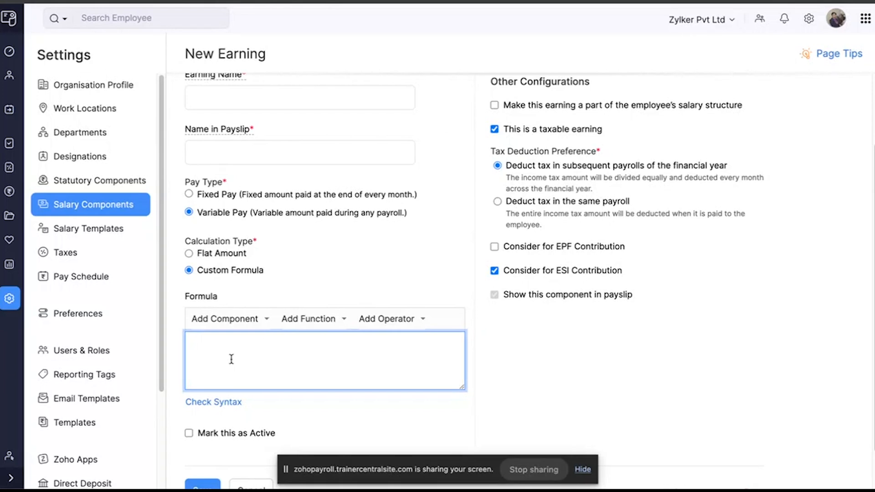
{"action": "left_click", "coordinate": [253, 324]}
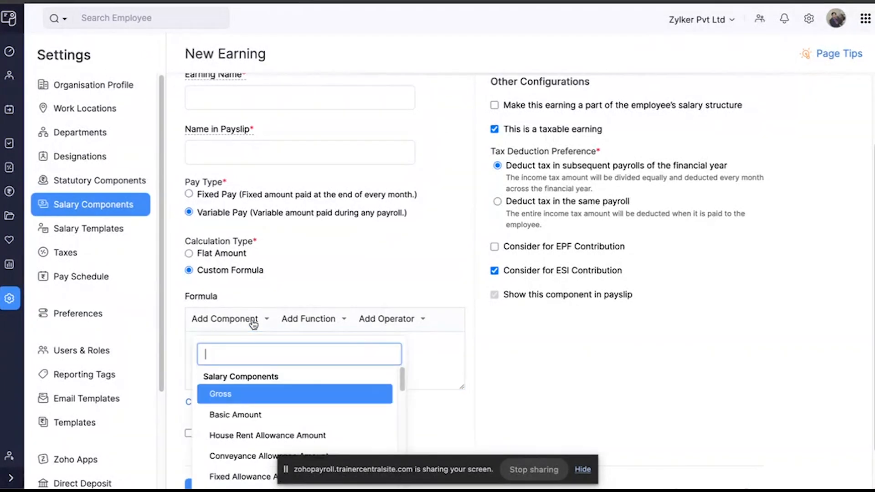
{"action": "type", "text": "uni"}
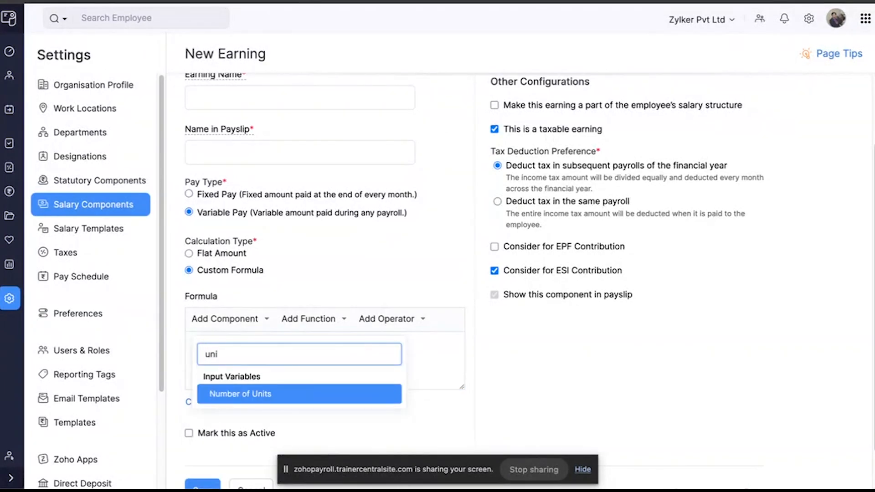
{"action": "left_click", "coordinate": [257, 397]}
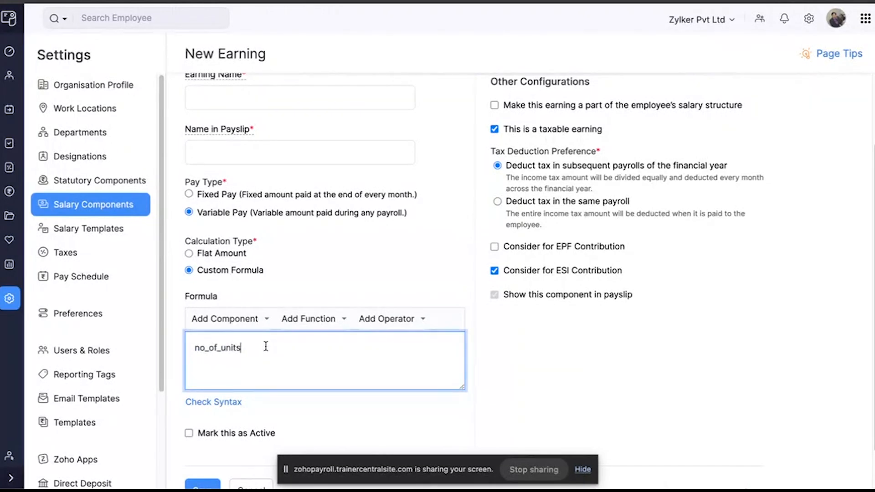
{"action": "type", "text": ")"}
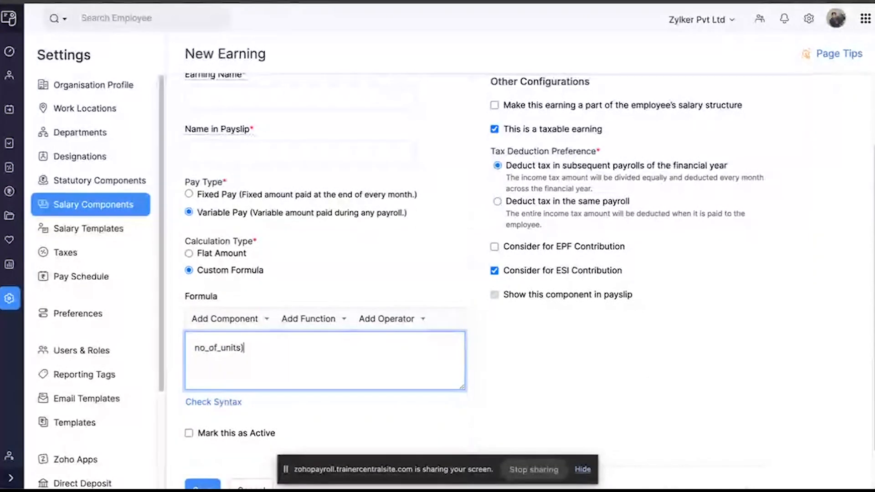
{"action": "key", "text": "Left"}
{"action": "key", "text": "Left"}
{"action": "key", "text": "Left"}
{"action": "key", "text": "Left"}
{"action": "key", "text": "Left"}
{"action": "key", "text": "Left"}
{"action": "key", "text": "Left"}
{"action": "key", "text": "Left"}
{"action": "key", "text": "Left"}
{"action": "key", "text": "Left"}
{"action": "key", "text": "Left"}
{"action": "key", "text": "Left"}
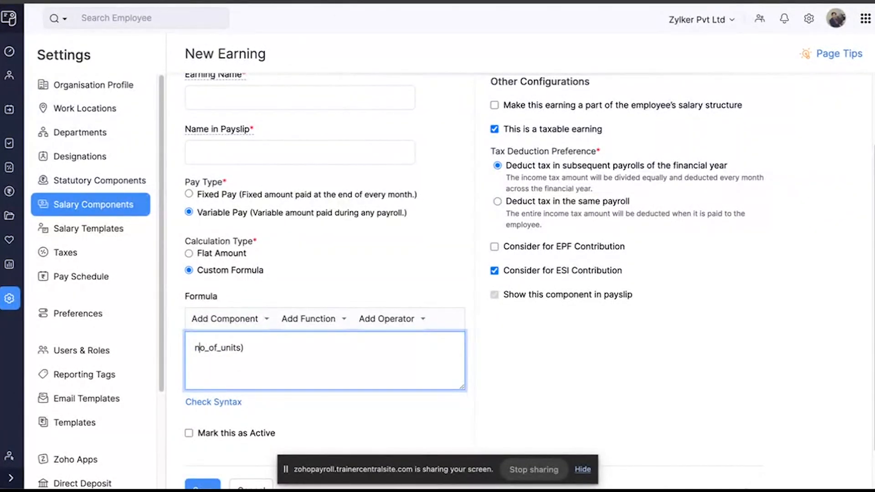
{"action": "type", "text": "("}
{"action": "left_click", "coordinate": [335, 355]}
{"action": "key", "text": "ctrl+a"}
{"action": "key", "text": "BackSpace"}
- Insert the Basic Amount salary component into the earning's formula
{"action": "left_click", "coordinate": [244, 324]}
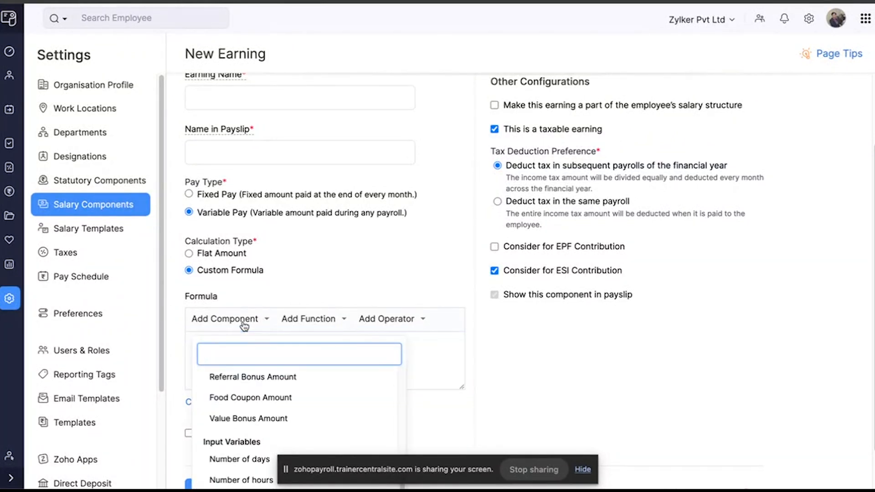
{"action": "type", "text": "earn"}
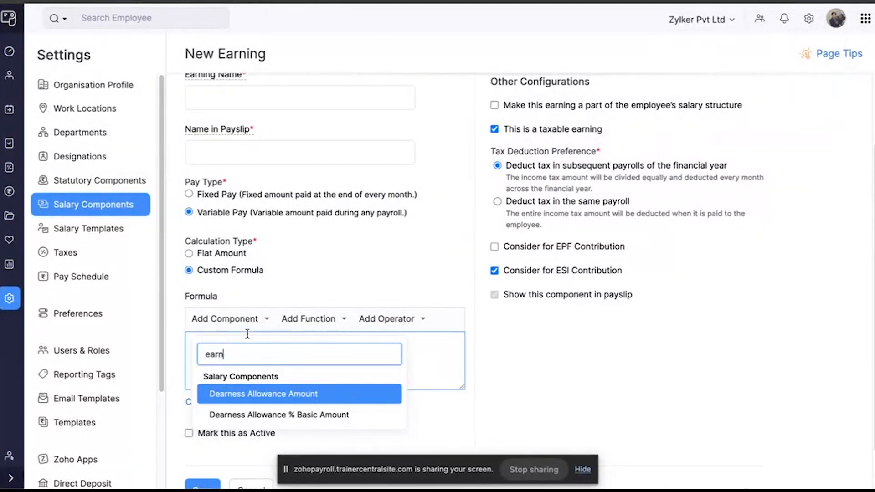
{"action": "key", "text": "BackSpace"}
{"action": "key", "text": "BackSpace"}
{"action": "key", "text": "BackSpace"}
{"action": "key", "text": "BackSpace"}
{"action": "type", "text": "basi"}
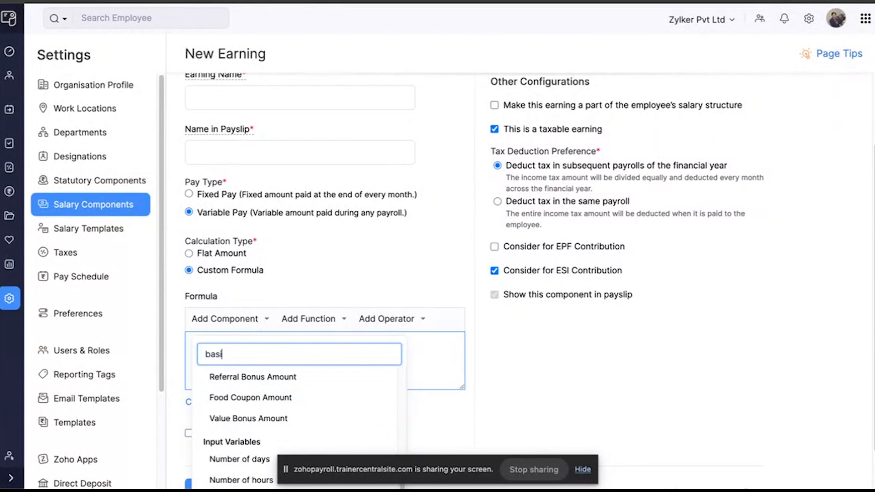
{"action": "key", "text": "Return"}
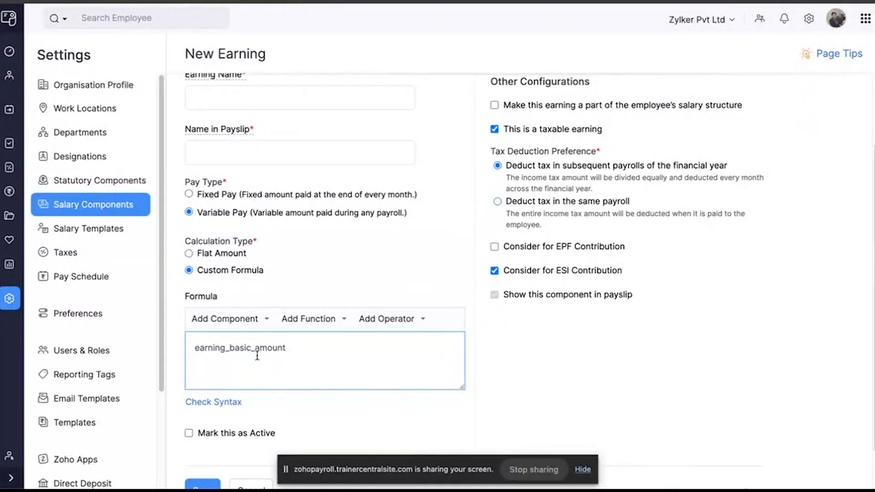
- Enclose earning_basic_amount in parentheses in the formula and skip the pending OS update deployment
{"action": "type", "text": ")"}
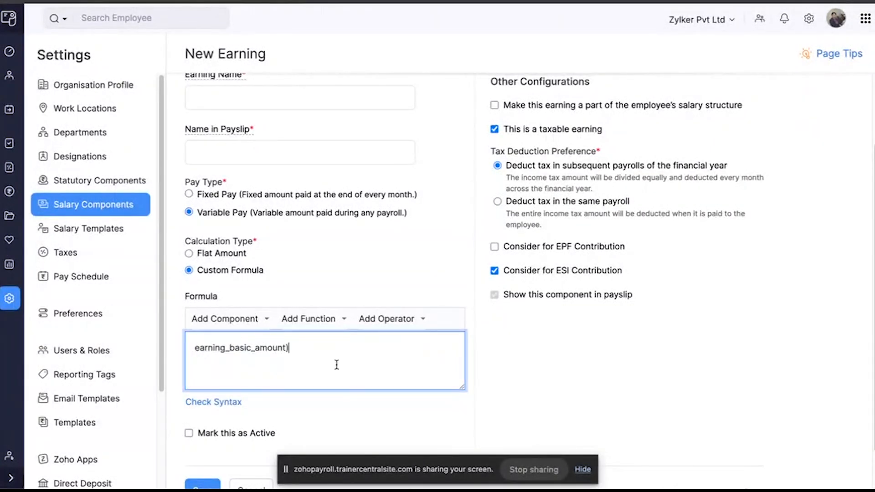
{"action": "left_click", "coordinate": [195, 347]}
{"action": "type", "text": "("}
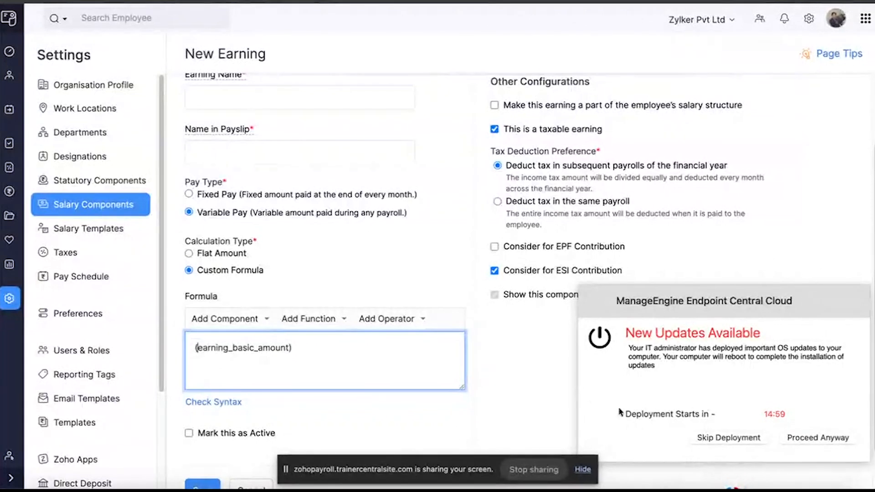
{"action": "left_click", "coordinate": [718, 436]}
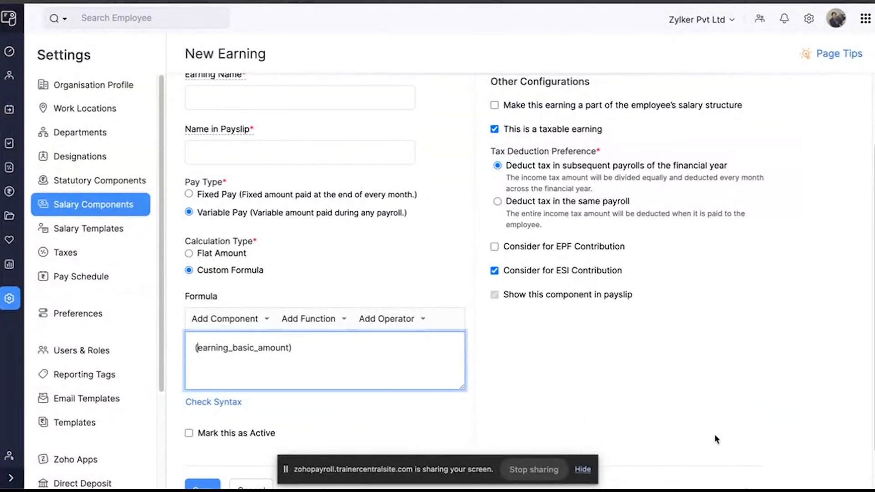
- Divide the bracketed basic amount by 30 and enclose the result in parentheses, giving ((earning_basic_amount)/30)
{"action": "left_click", "coordinate": [311, 349]}
{"action": "type", "text": "/30"}
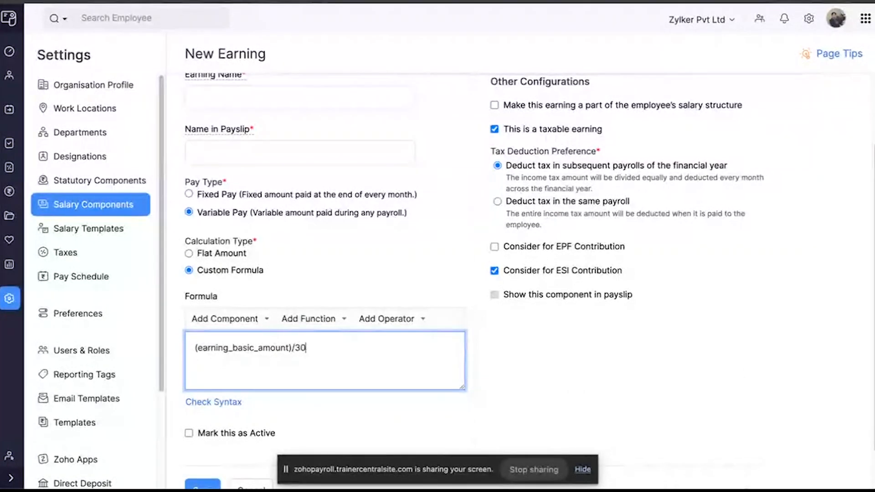
{"action": "type", "text": ")"}
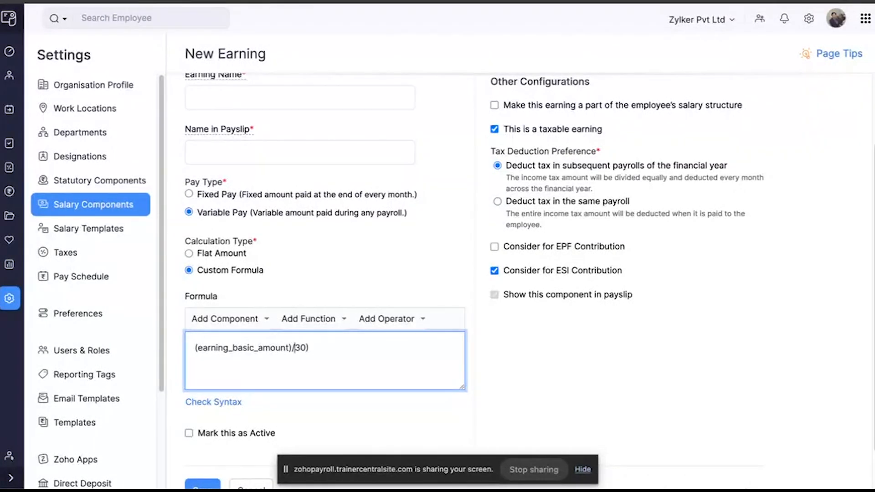
{"action": "key", "text": "Left"}
{"action": "key", "text": "Left"}
{"action": "key", "text": "Left"}
{"action": "key", "text": "Left"}
{"action": "key", "text": "Left"}
{"action": "key", "text": "Left"}
{"action": "key", "text": "Left"}
{"action": "key", "text": "Left"}
{"action": "key", "text": "Left"}
{"action": "key", "text": "Left"}
{"action": "key", "text": "Left"}
{"action": "key", "text": "Left"}
{"action": "key", "text": "Left"}
{"action": "key", "text": "Left"}
{"action": "key", "text": "Left"}
{"action": "key", "text": "Left"}
{"action": "key", "text": "Left"}
{"action": "type", "text": "("}
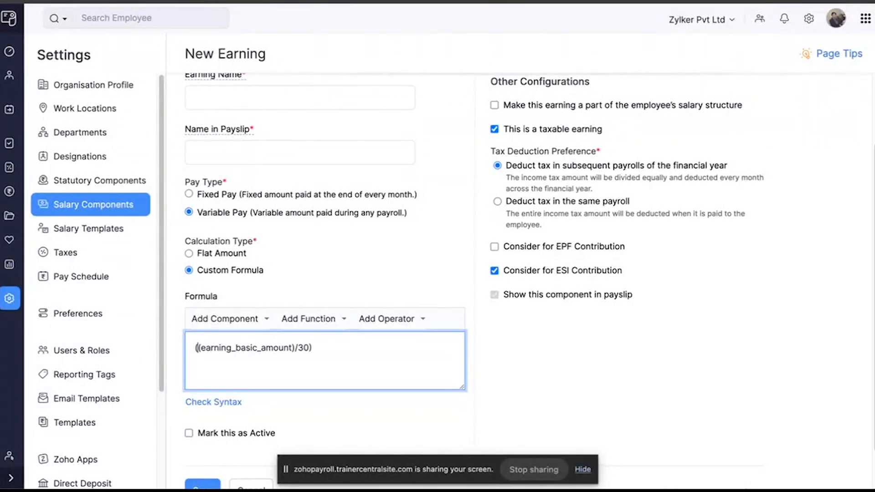
- Divide the daily amount by 8 and enclose the expression in parentheses, giving (((earning_basic_amount)/30)/8)
{"action": "left_click", "coordinate": [372, 344]}
{"action": "type", "text": "/8)"}
{"action": "left_click", "coordinate": [195, 347]}
{"action": "type", "text": "("}
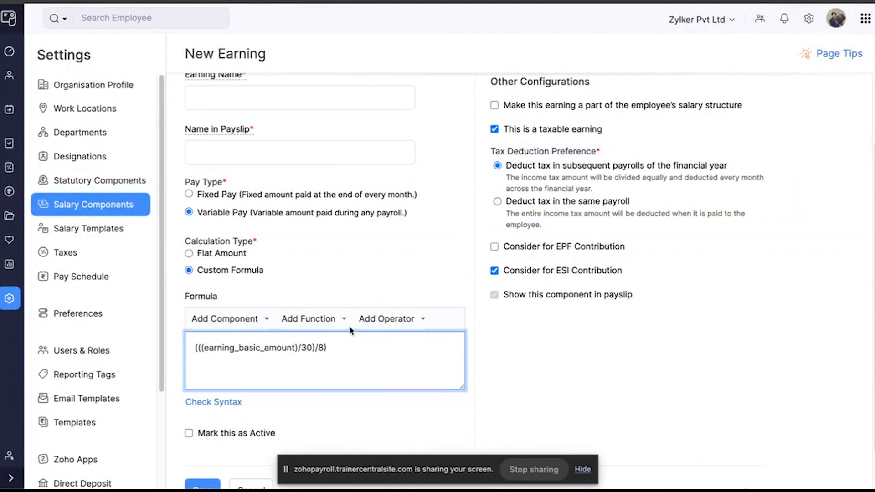
- Multiply the formula's expression by the Number of Units input variable
{"action": "left_click", "coordinate": [399, 318]}
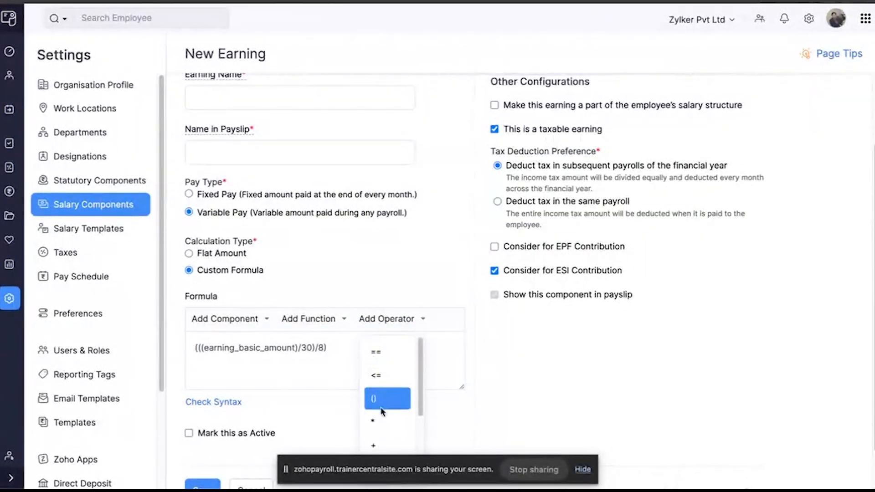
{"action": "left_click", "coordinate": [381, 420]}
{"action": "left_click", "coordinate": [248, 318]}
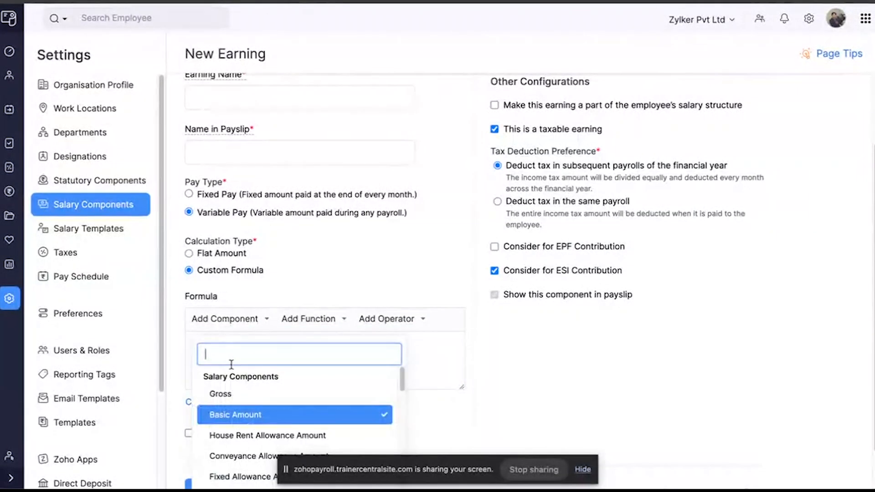
{"action": "type", "text": "uni"}
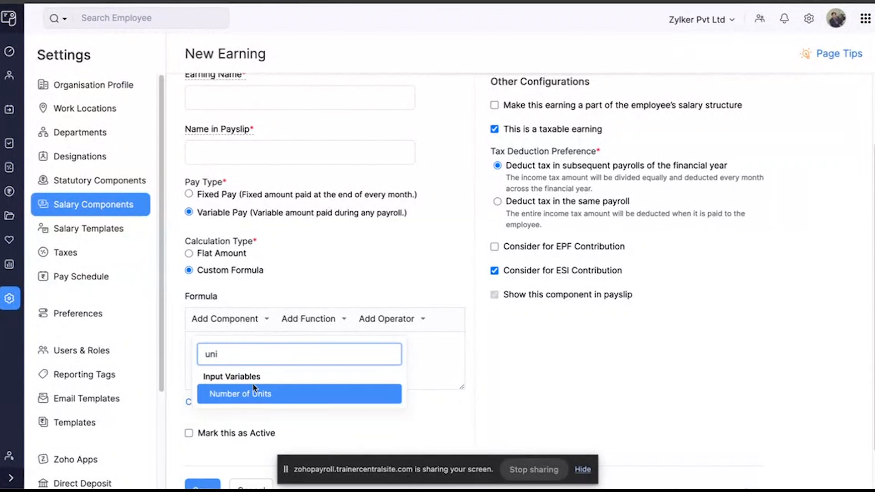
{"action": "left_click", "coordinate": [254, 392]}
- Enclose no_of_units in parentheses so the formula reads (((earning_basic_amount)/30)/8)*(no_of_units)
{"action": "left_click", "coordinate": [378, 348]}
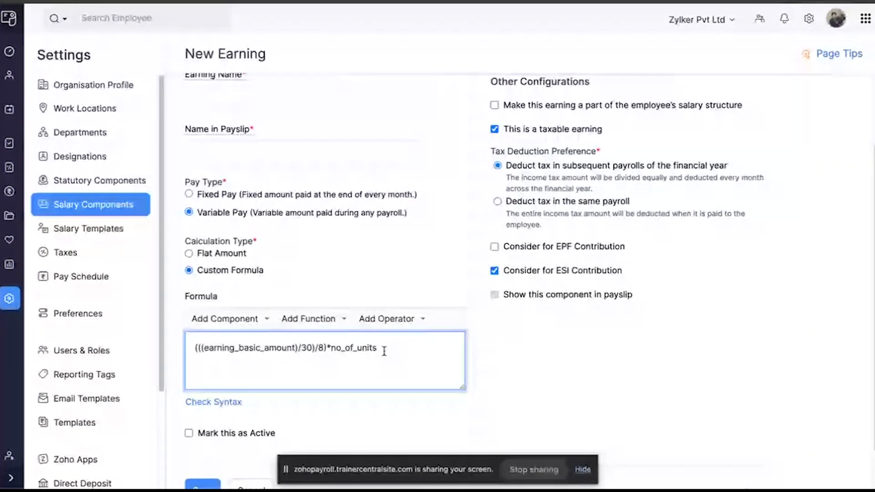
{"action": "type", "text": ")"}
{"action": "key", "text": "Left"}
{"action": "key", "text": "Left"}
{"action": "key", "text": "Left"}
{"action": "key", "text": "Left"}
{"action": "key", "text": "Left"}
{"action": "key", "text": "Left"}
{"action": "key", "text": "Left"}
{"action": "key", "text": "Left"}
{"action": "key", "text": "Left"}
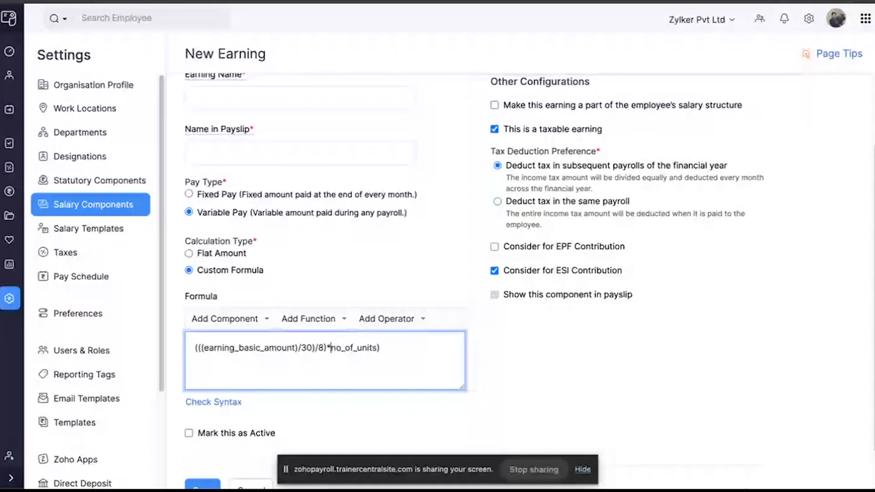
{"action": "key", "text": "Left"}
{"action": "type", "text": "("}
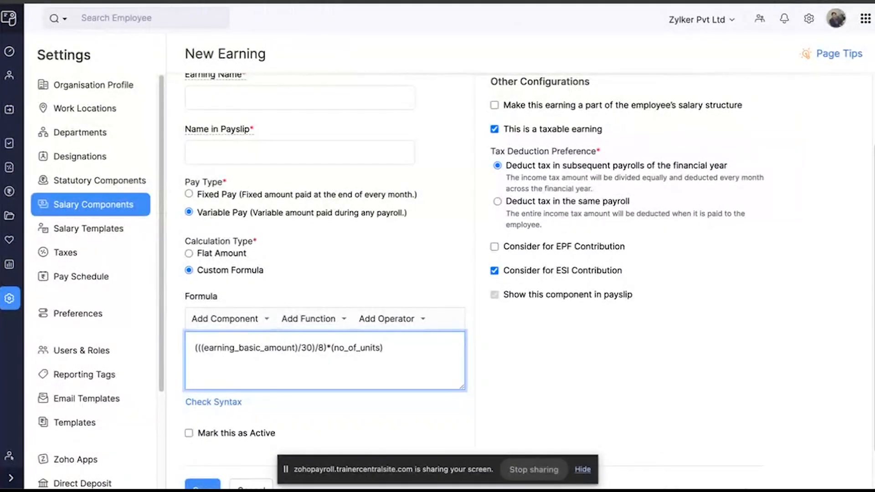
- Check the custom formula's syntax and review the earning's salary structure, tax, EPF and ESI configurations
{"action": "scroll", "coordinate": [328, 357], "scroll_direction": "down", "scroll_amount": 1}
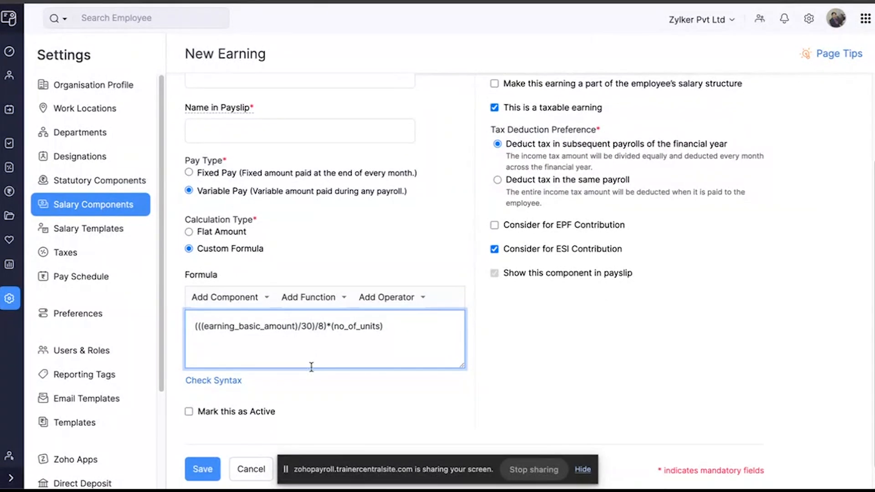
{"action": "left_click", "coordinate": [237, 381]}
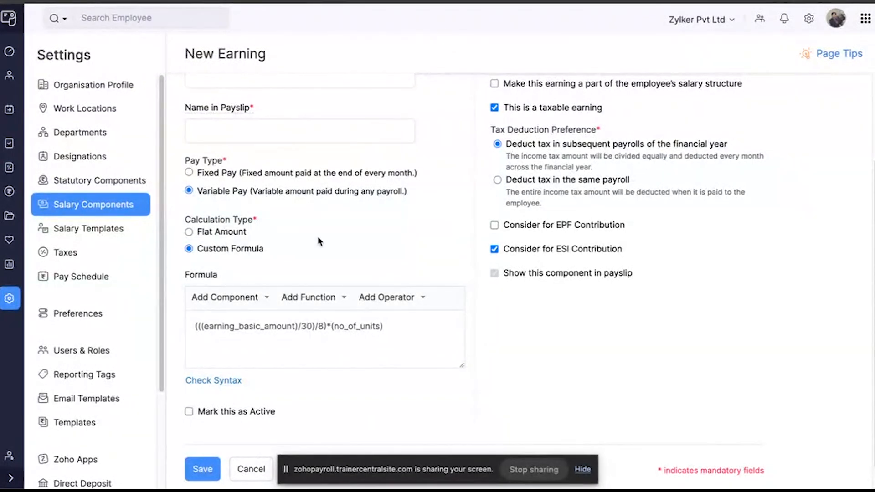
{"action": "scroll", "coordinate": [318, 236], "scroll_direction": "up", "scroll_amount": 1}
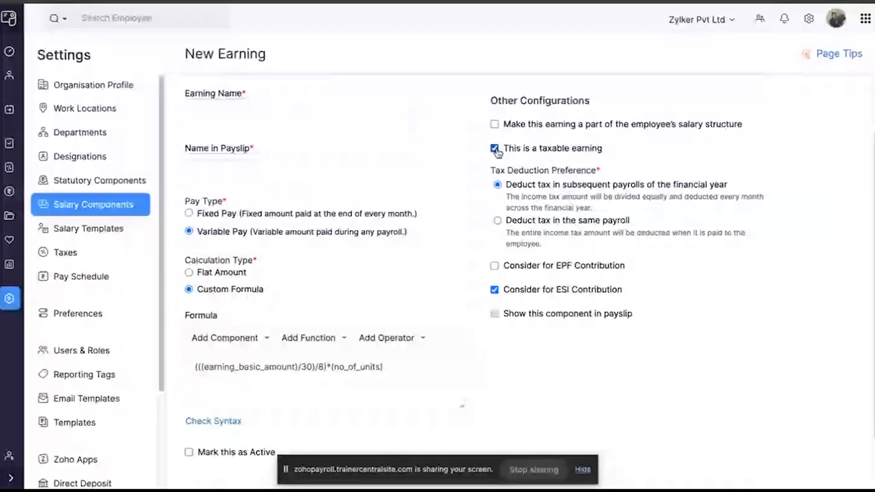
{"action": "scroll", "coordinate": [498, 152], "scroll_direction": "up", "scroll_amount": 1}
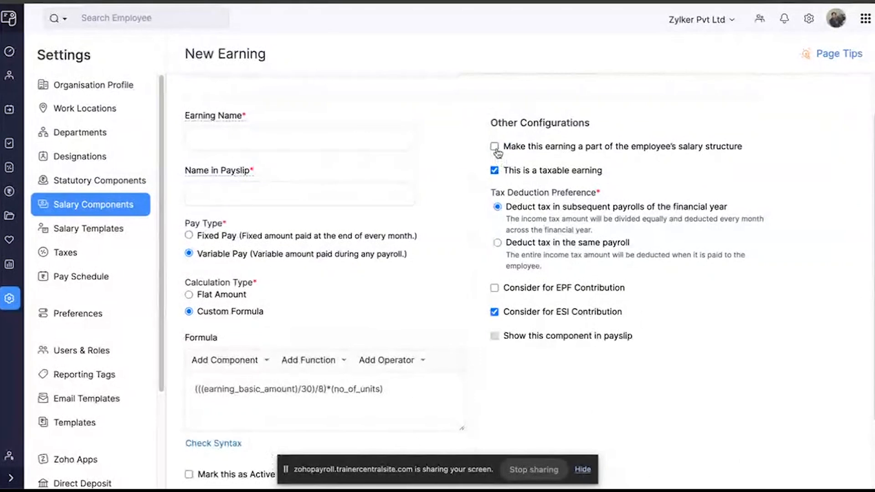
{"action": "scroll", "coordinate": [496, 154], "scroll_direction": "down", "scroll_amount": 3}
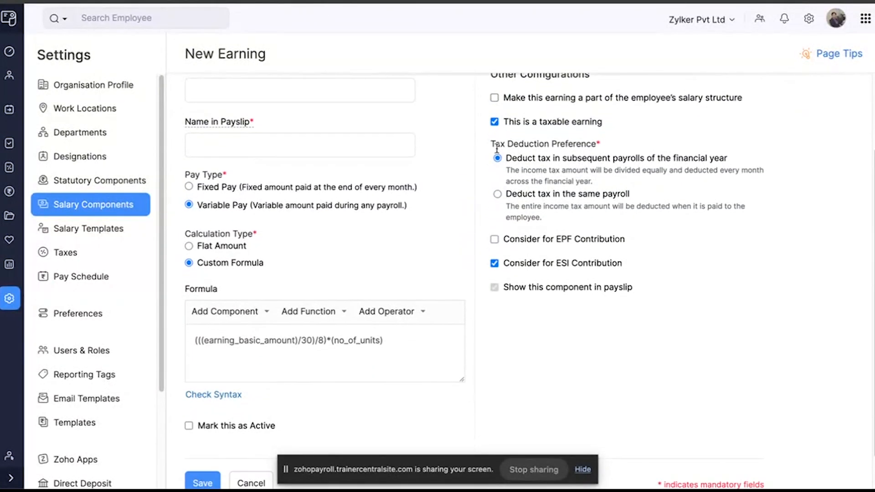
{"action": "scroll", "coordinate": [496, 150], "scroll_direction": "up", "scroll_amount": 4}
{"action": "scroll", "coordinate": [340, 138], "scroll_direction": "up", "scroll_amount": 1}
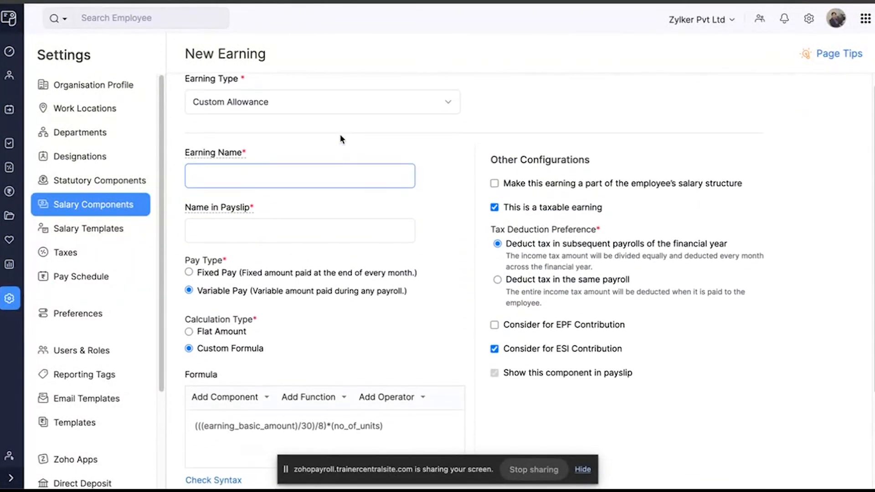
- Include the new earning in EPF contribution and insert the total gross component into its custom formula
{"action": "scroll", "coordinate": [257, 288], "scroll_direction": "down", "scroll_amount": 1}
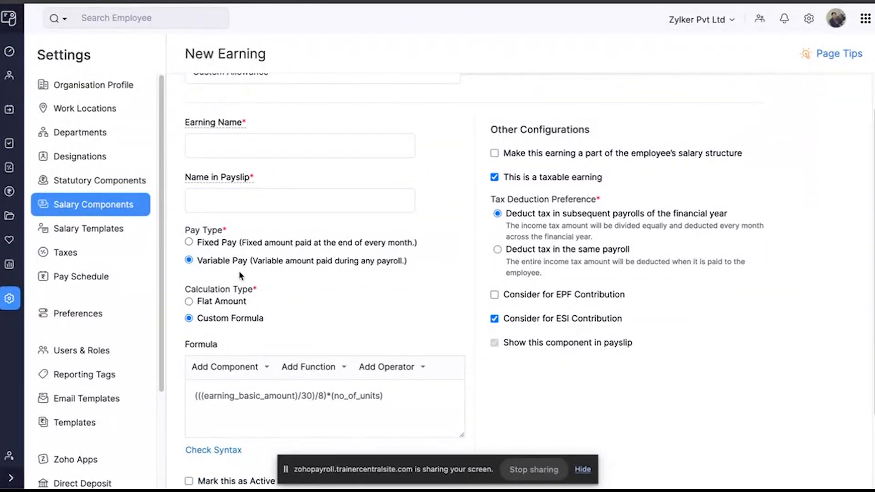
{"action": "left_click", "coordinate": [495, 296]}
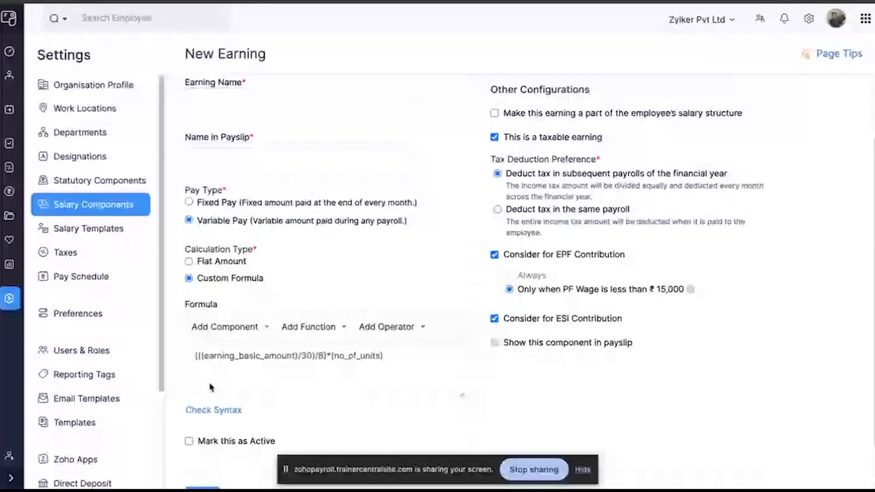
{"action": "left_click", "coordinate": [224, 327]}
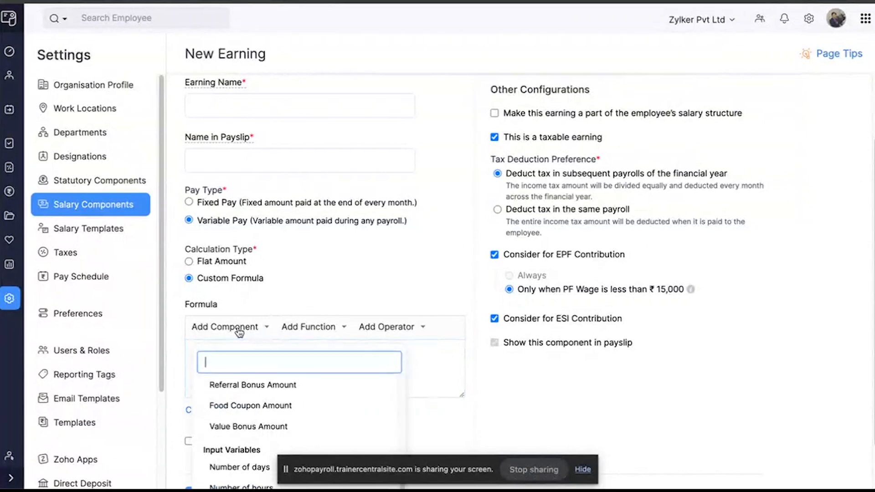
{"action": "type", "text": "gros"}
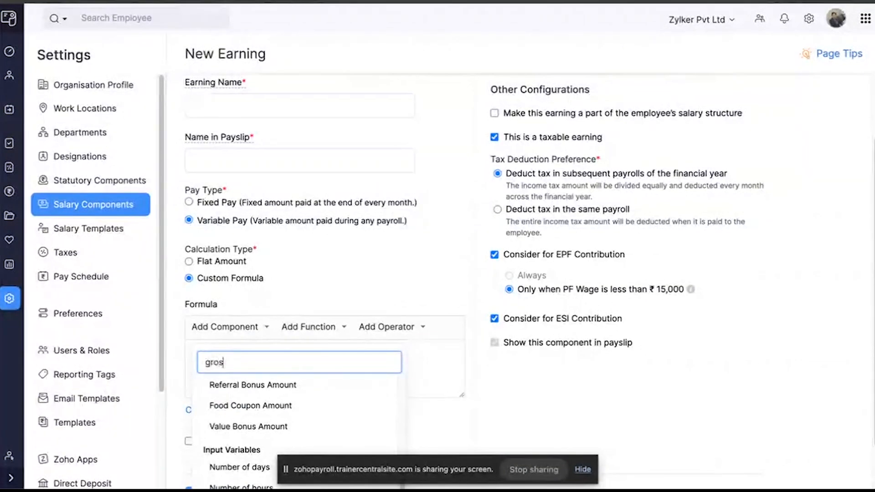
{"action": "left_click", "coordinate": [235, 404]}
{"action": "scroll", "coordinate": [295, 378], "scroll_direction": "down", "scroll_amount": 3}
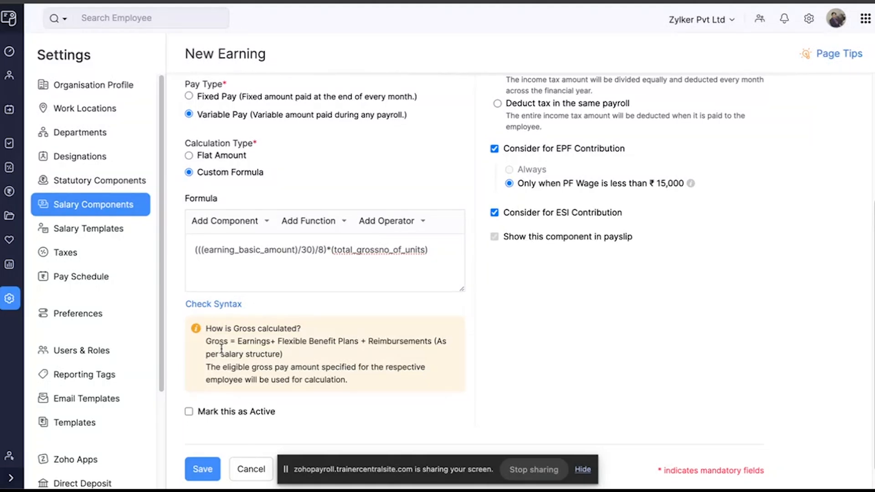
{"action": "scroll", "coordinate": [221, 349], "scroll_direction": "down", "scroll_amount": 1}
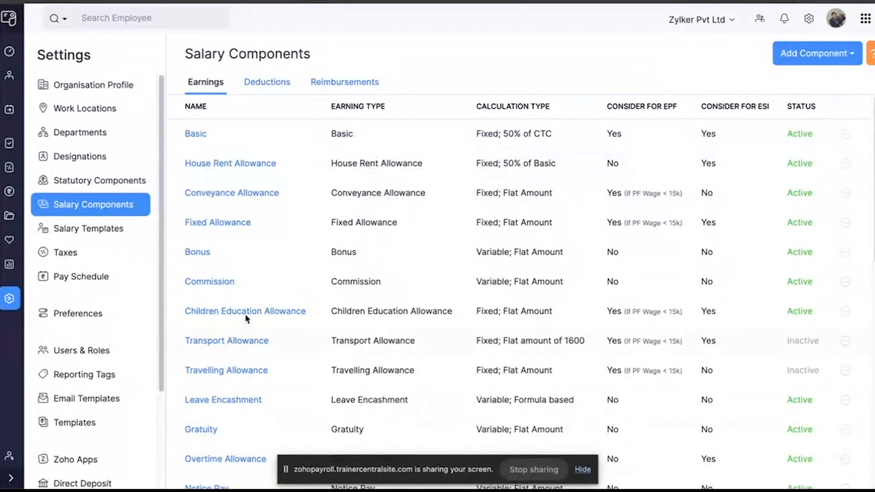
- Examine the blank new salary template form and the actions available for the Downstox Uni template
{"action": "key", "text": "ctrl+Up"}
{"action": "left_click", "coordinate": [359, 252]}
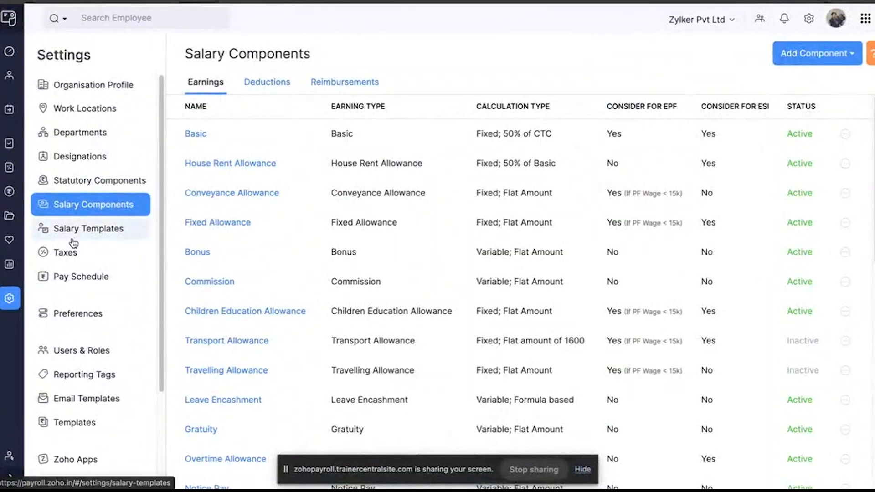
{"action": "left_click", "coordinate": [72, 239]}
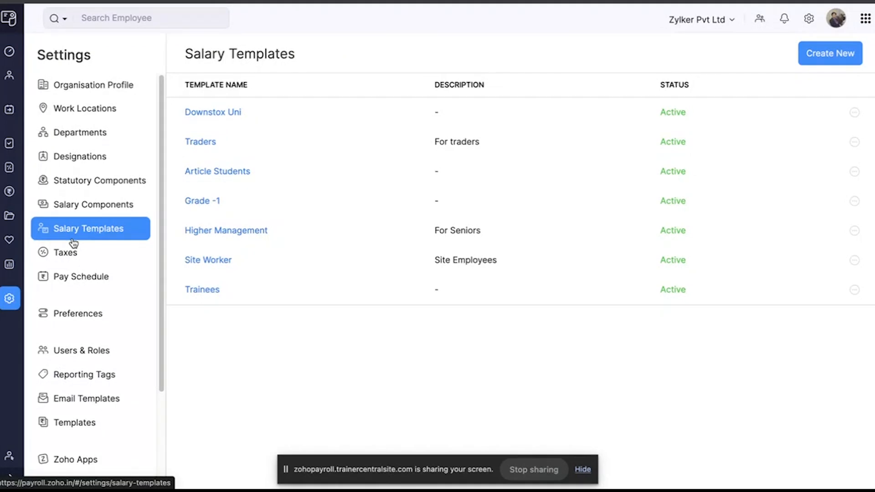
{"action": "left_click", "coordinate": [826, 54]}
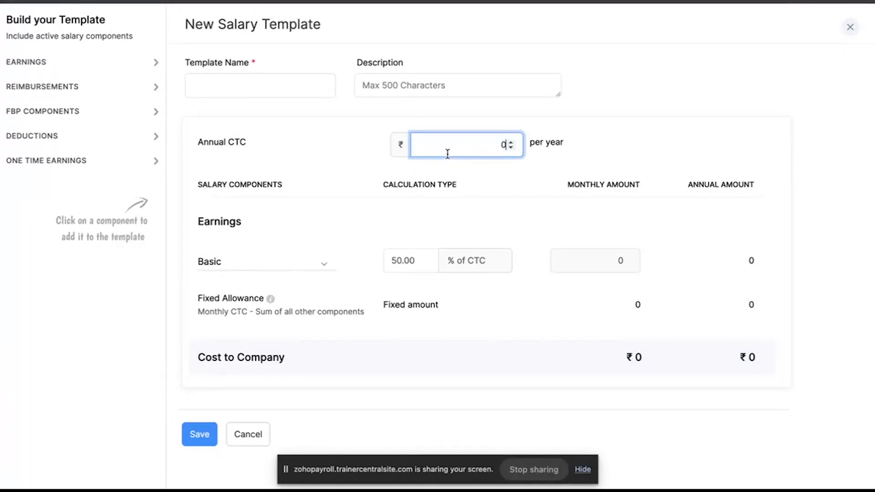
{"action": "left_click", "coordinate": [849, 28]}
{"action": "left_click", "coordinate": [455, 92]}
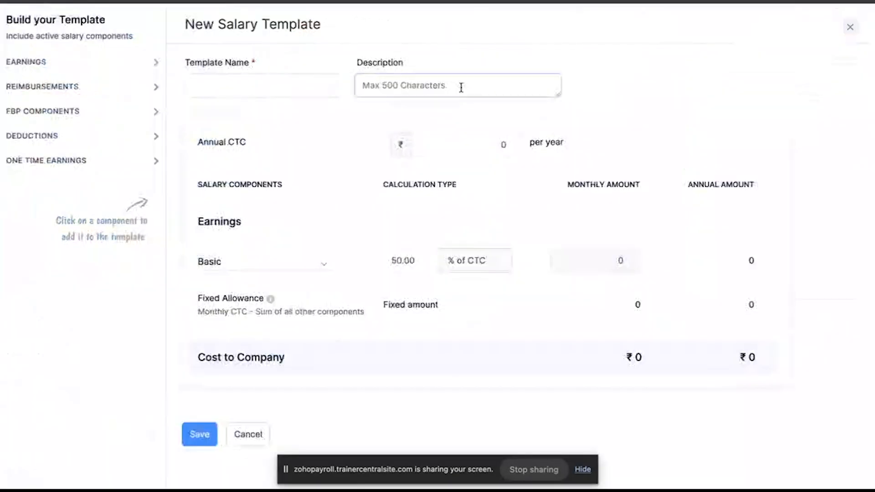
{"action": "left_click", "coordinate": [854, 112]}
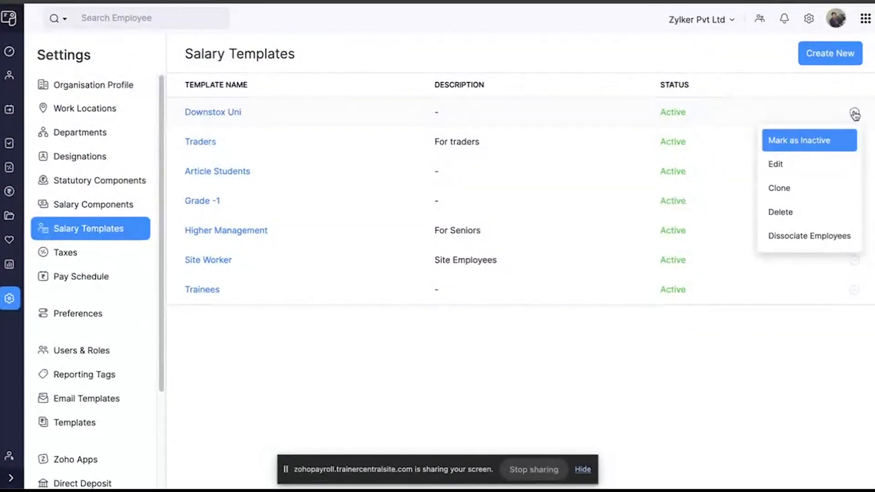
{"action": "left_click", "coordinate": [810, 237]}
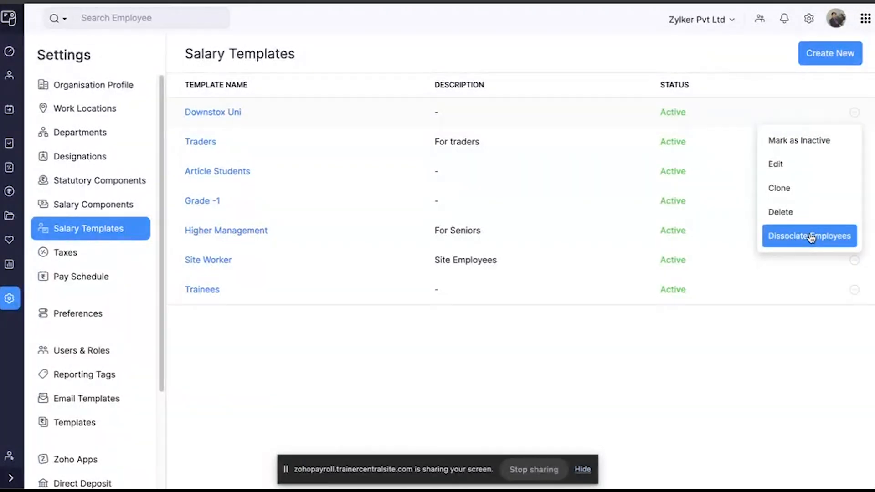
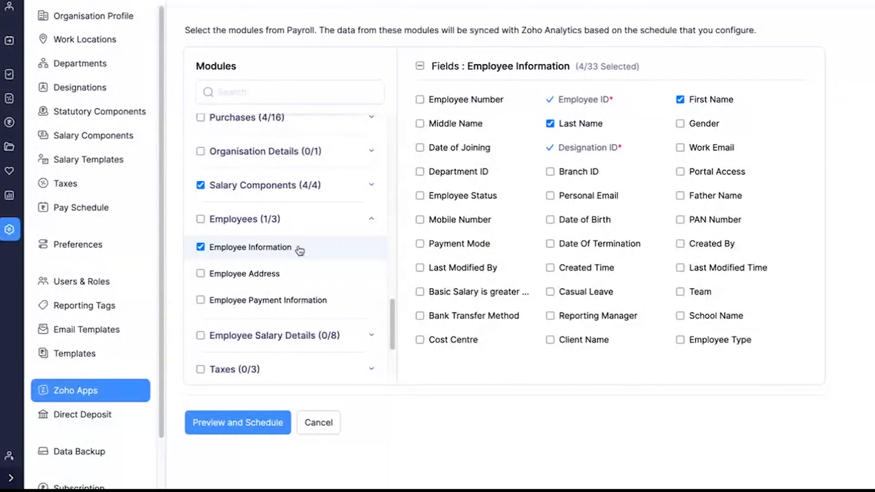
- Review the Pay Runs modules selected for the Zoho Analytics sync and leave the selection without saving
{"action": "scroll", "coordinate": [299, 249], "scroll_direction": "down", "scroll_amount": 3}
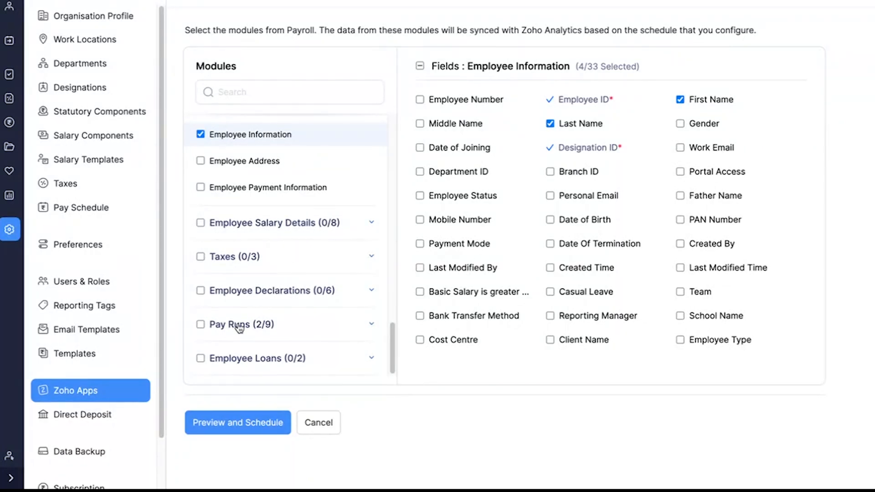
{"action": "left_click", "coordinate": [239, 324]}
{"action": "scroll", "coordinate": [239, 327], "scroll_direction": "down", "scroll_amount": 4}
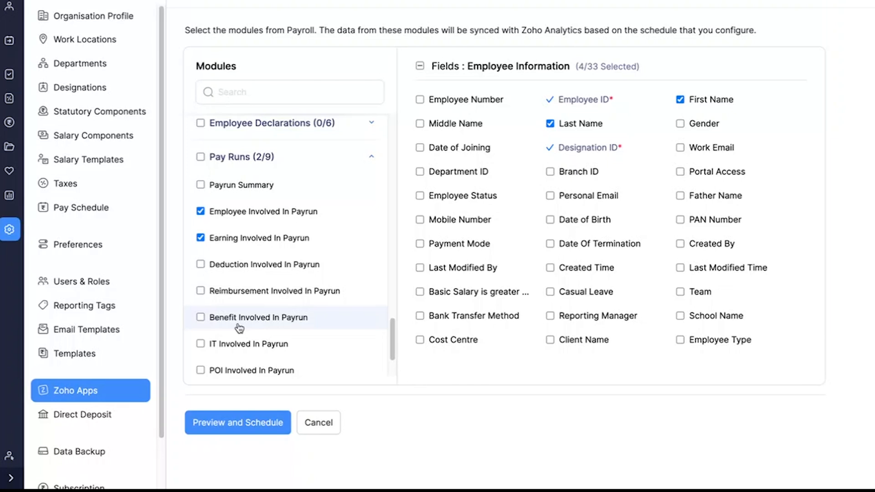
{"action": "scroll", "coordinate": [291, 296], "scroll_direction": "up", "scroll_amount": 10}
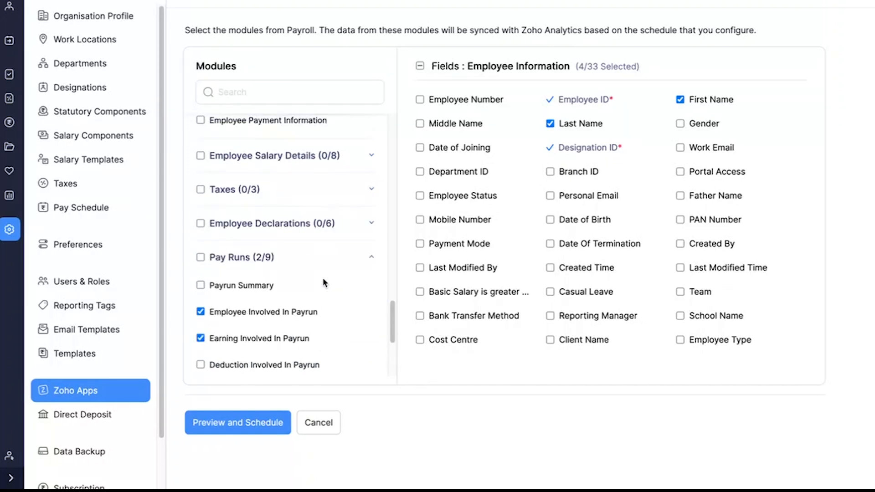
{"action": "left_click", "coordinate": [319, 422]}
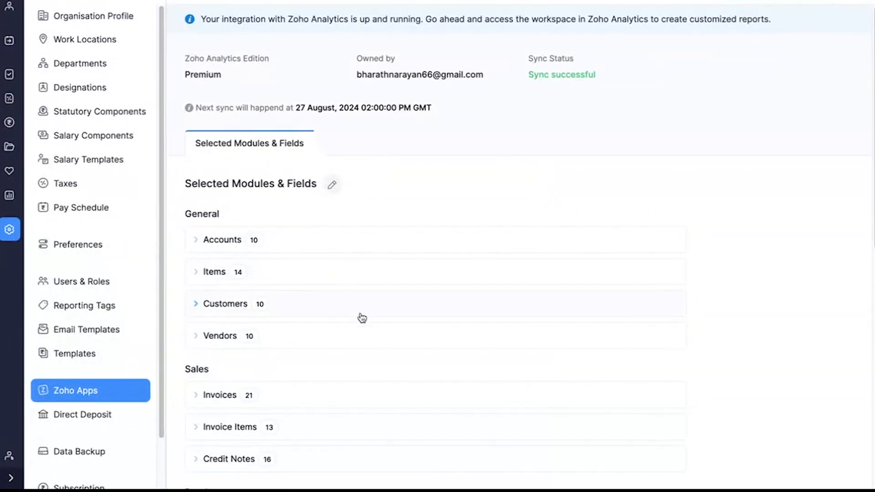
- Check when the next Zoho Analytics sync is scheduled
{"action": "scroll", "coordinate": [333, 197], "scroll_direction": "down", "scroll_amount": 1}
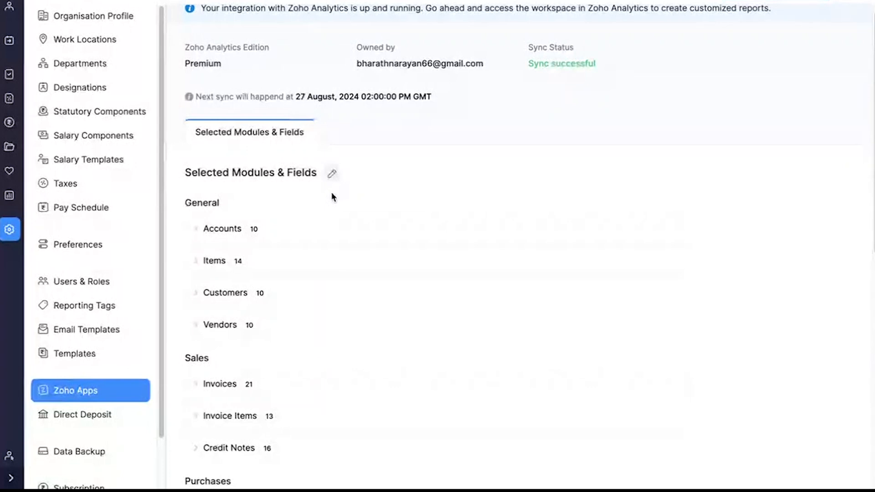
{"action": "scroll", "coordinate": [332, 197], "scroll_direction": "up", "scroll_amount": 1}
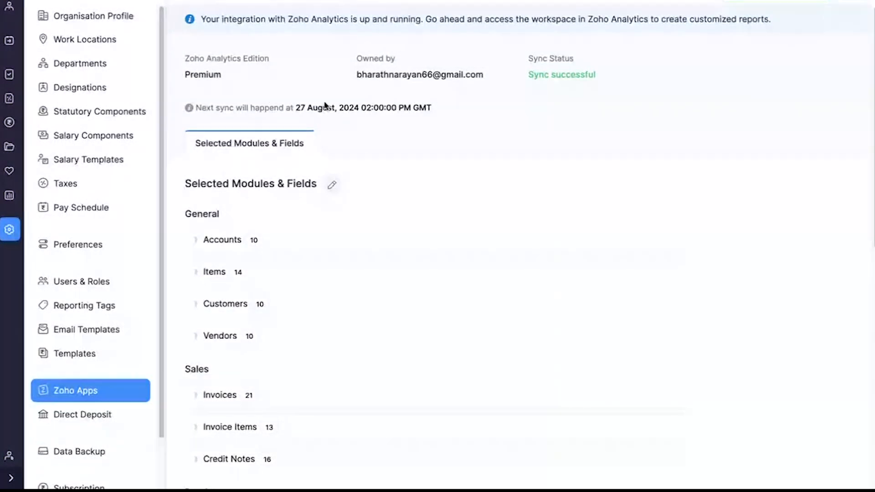
{"action": "left_click_drag", "start_coordinate": [448, 109], "coordinate": [334, 95]}
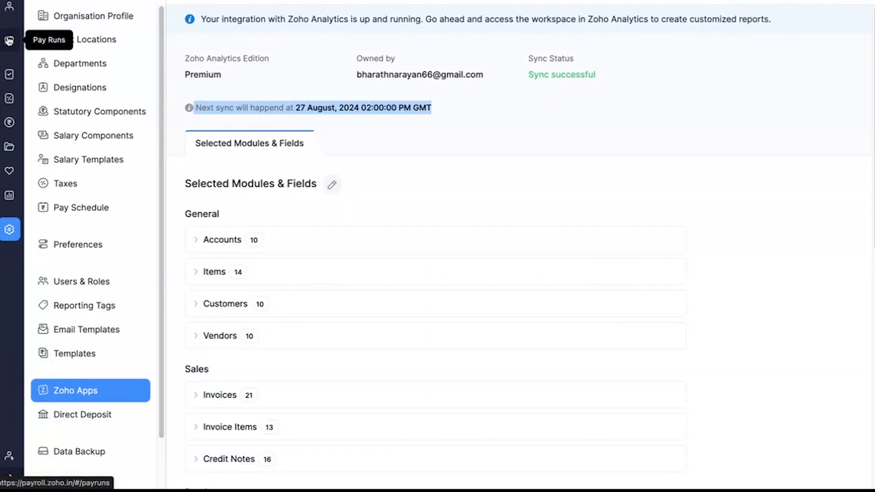
- Create the regular pay run for August 2024
{"action": "left_click", "coordinate": [9, 40]}
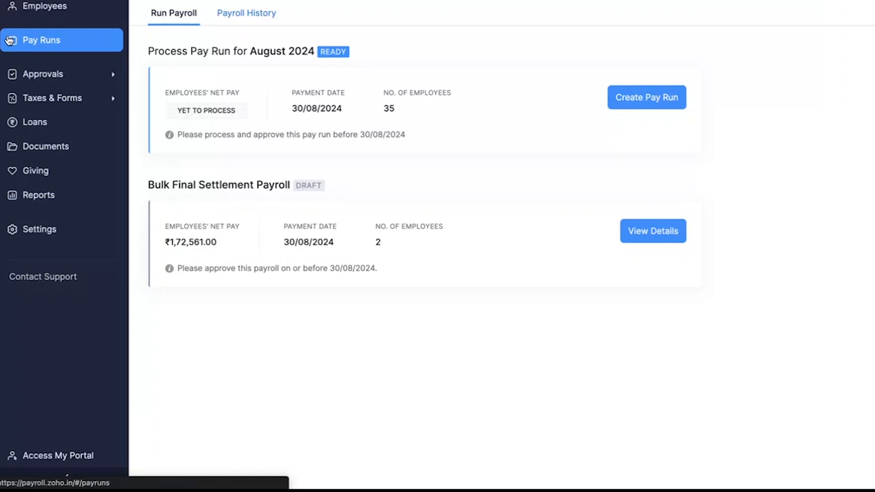
{"action": "left_click", "coordinate": [672, 94]}
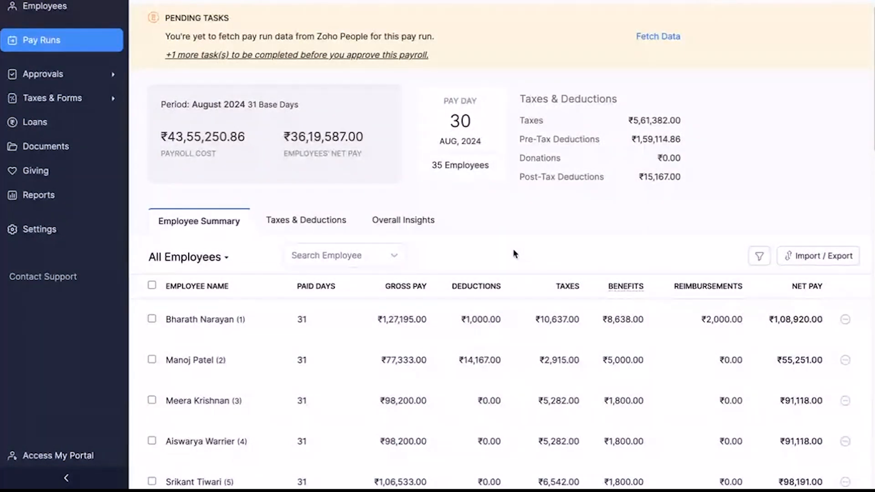
{"action": "scroll", "coordinate": [513, 254], "scroll_direction": "down", "scroll_amount": 3}
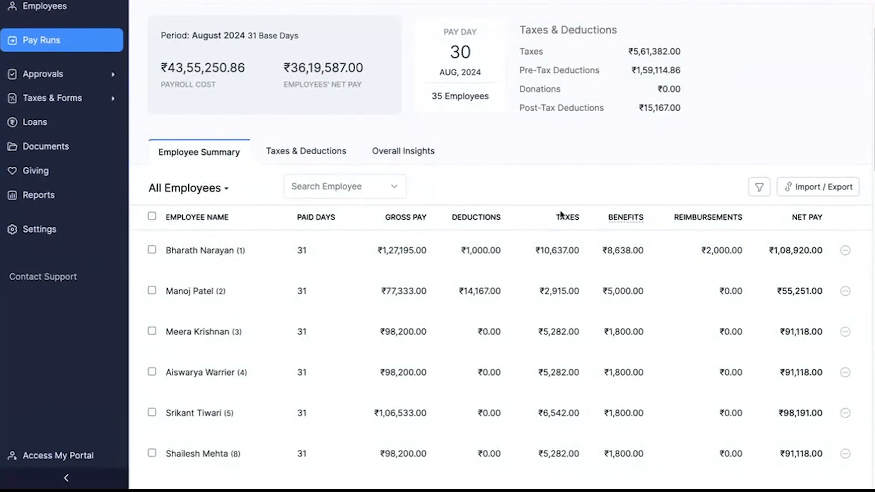
- View the first listed employee's TDS work sheet in the August 2024 pay run and close it
{"action": "left_click", "coordinate": [845, 250]}
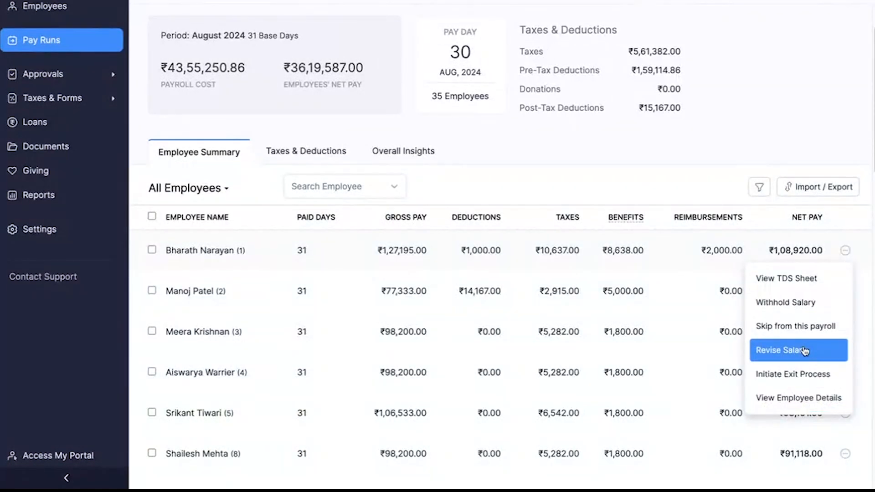
{"action": "left_click", "coordinate": [829, 279]}
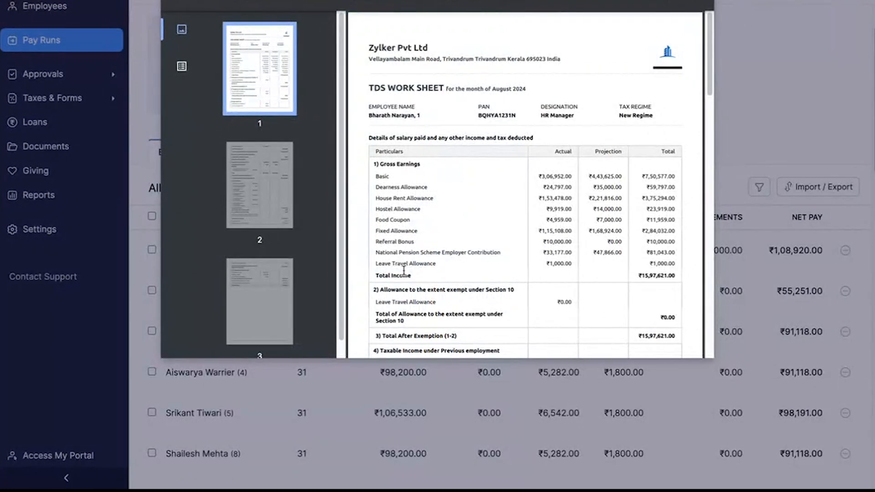
{"action": "scroll", "coordinate": [562, 246], "scroll_direction": "down", "scroll_amount": 7}
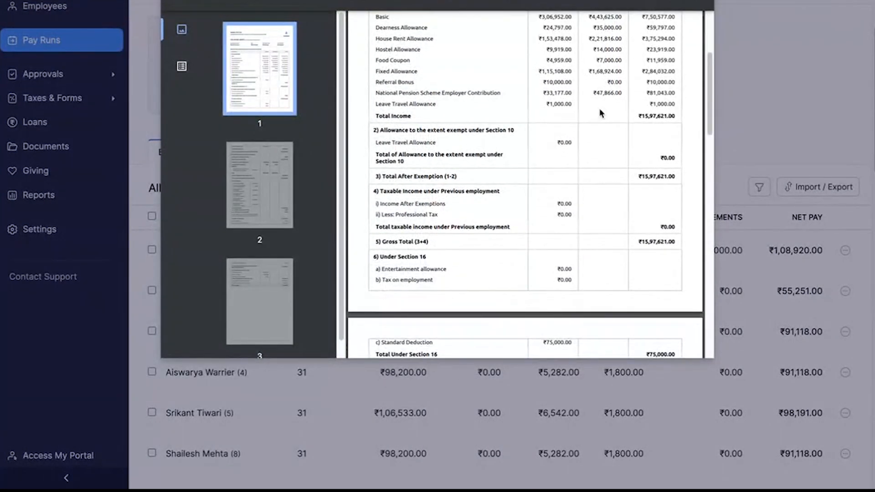
{"action": "key", "text": "Escape"}
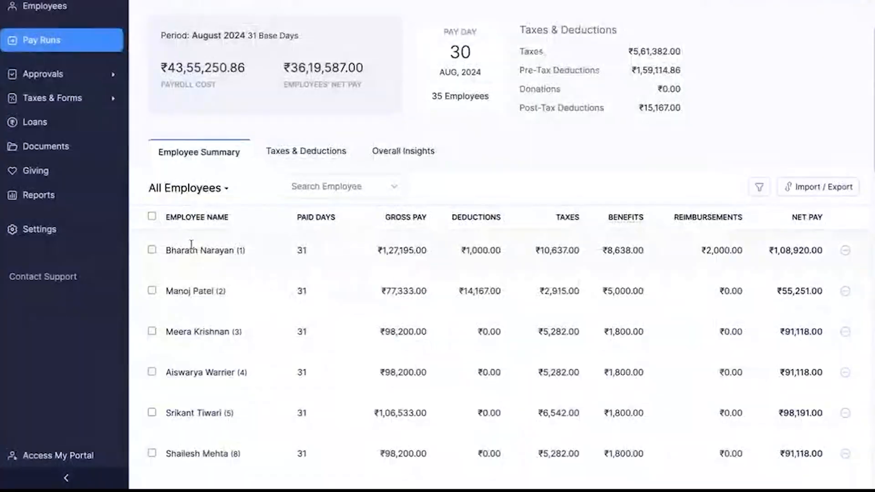
- Set the first listed employee's monthly Conveyance Allowance to 1600 in the salary details and save the change
{"action": "left_click", "coordinate": [214, 250]}
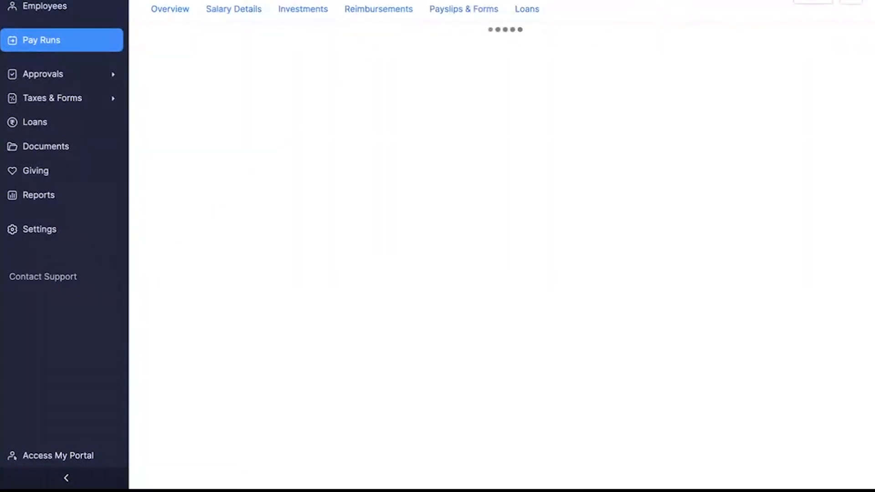
{"action": "left_click", "coordinate": [234, 9]}
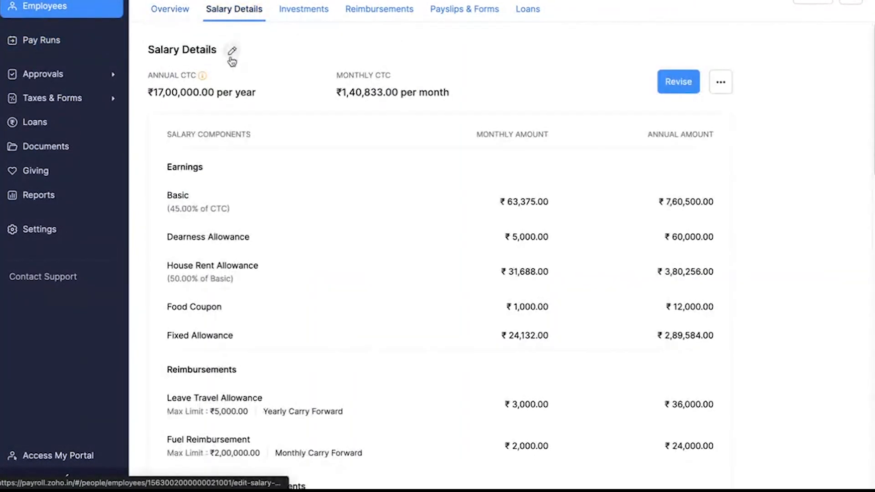
{"action": "left_click", "coordinate": [232, 53]}
{"action": "scroll", "coordinate": [280, 234], "scroll_direction": "down", "scroll_amount": 8}
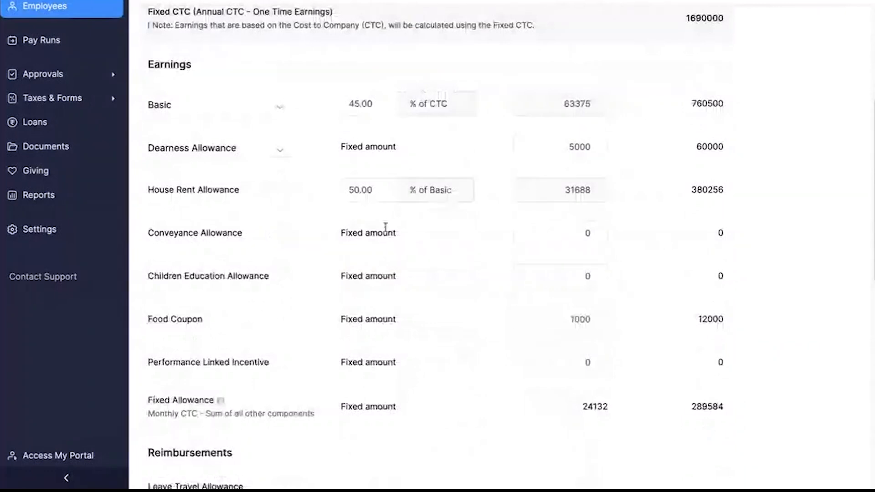
{"action": "left_click", "coordinate": [568, 234]}
{"action": "type", "text": "1600"}
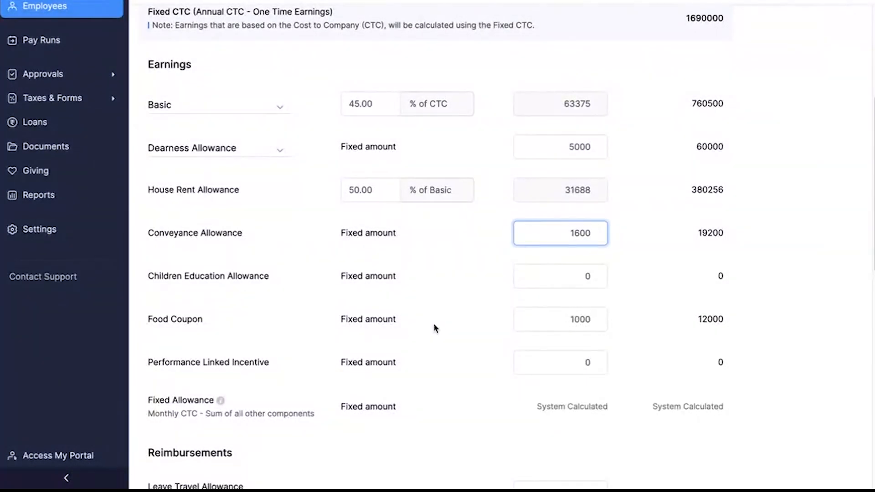
{"action": "scroll", "coordinate": [435, 328], "scroll_direction": "down", "scroll_amount": 10}
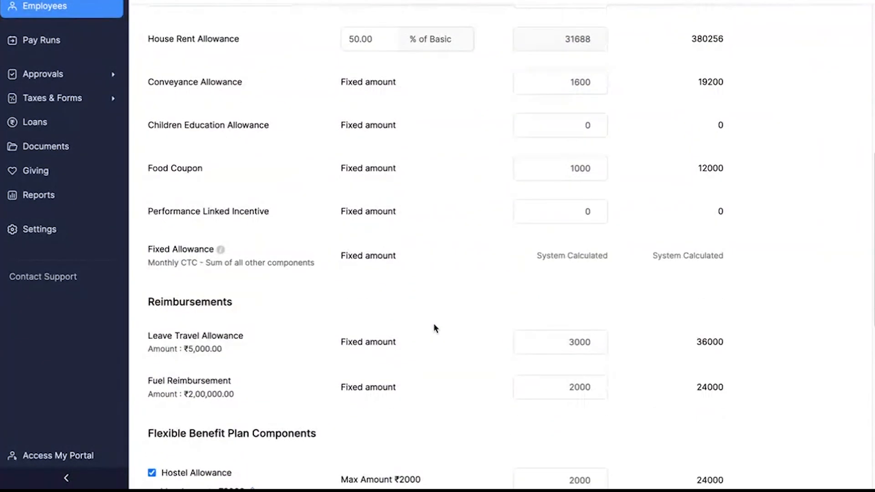
{"action": "left_click", "coordinate": [177, 441]}
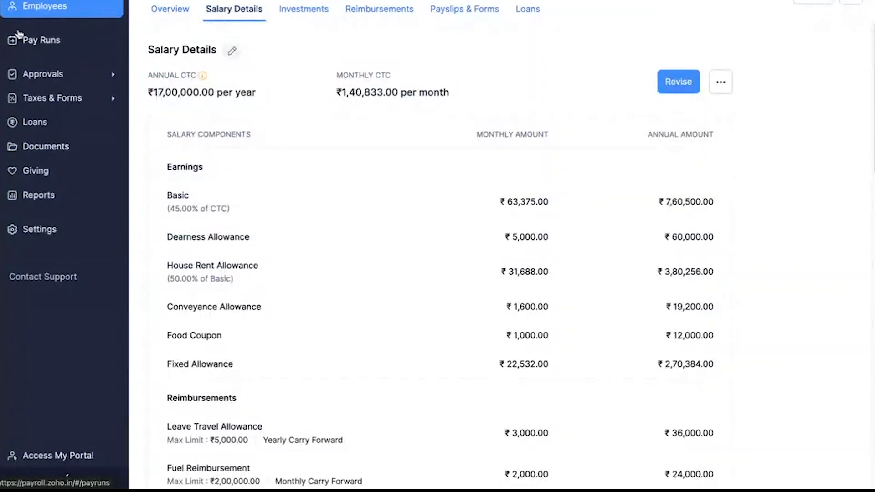
- Reopen the August 2024 pay run's employee summary
{"action": "left_click", "coordinate": [21, 39]}
{"action": "left_click", "coordinate": [675, 95]}
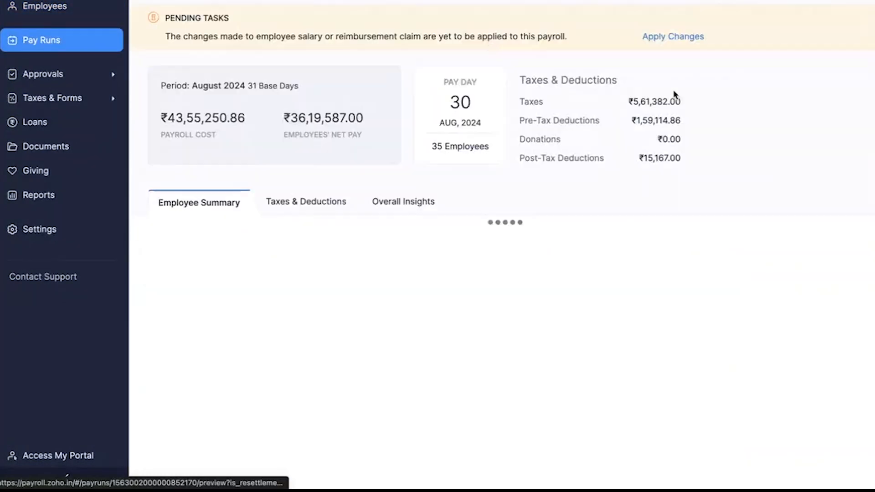
{"action": "left_click", "coordinate": [717, 258]}
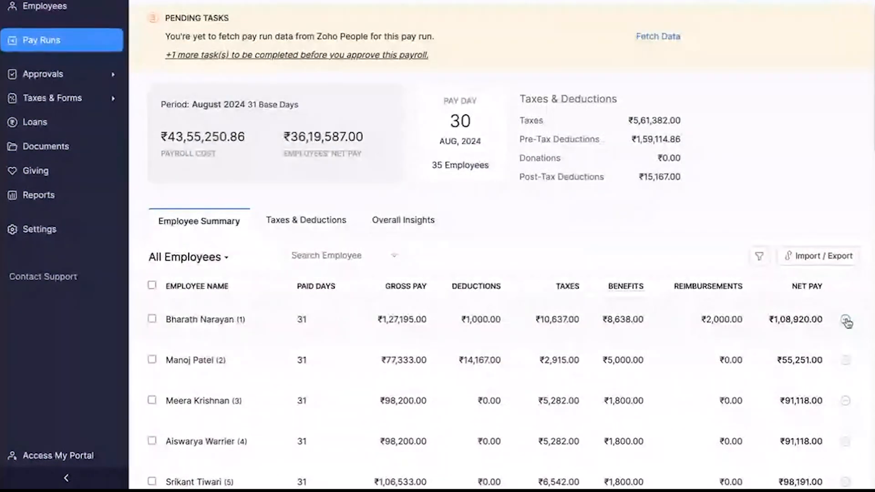
- Open the first listed employee's TDS work sheet, examine the Conveyance Allowance and Standard Deduction entries, and close it
{"action": "left_click", "coordinate": [845, 319]}
{"action": "left_click", "coordinate": [816, 347]}
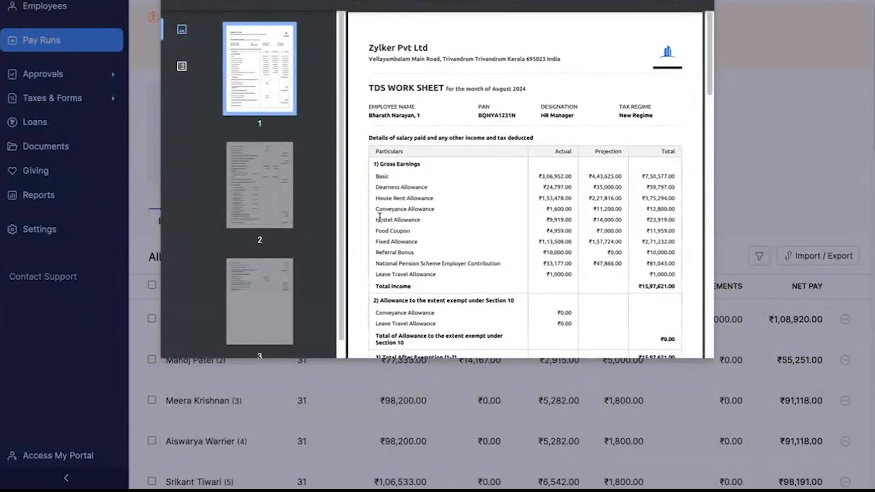
{"action": "left_click_drag", "start_coordinate": [374, 209], "coordinate": [468, 205]}
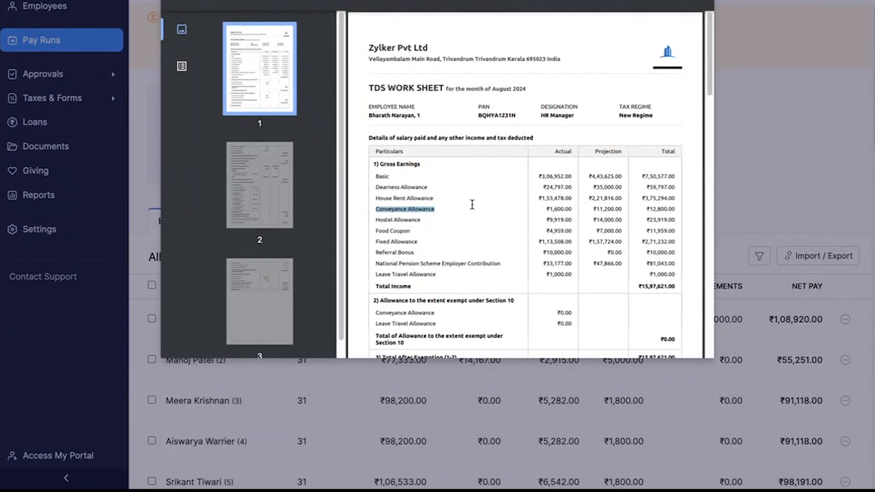
{"action": "scroll", "coordinate": [472, 208], "scroll_direction": "down", "scroll_amount": 1}
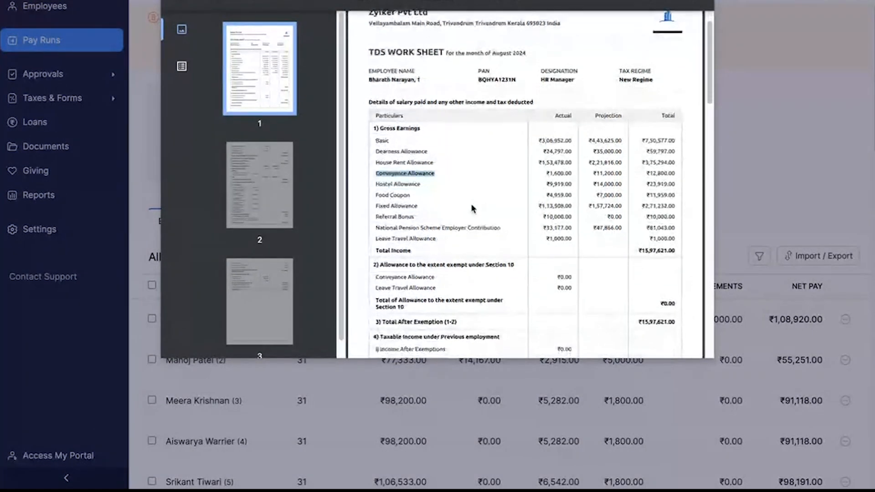
{"action": "scroll", "coordinate": [471, 209], "scroll_direction": "up", "scroll_amount": 1}
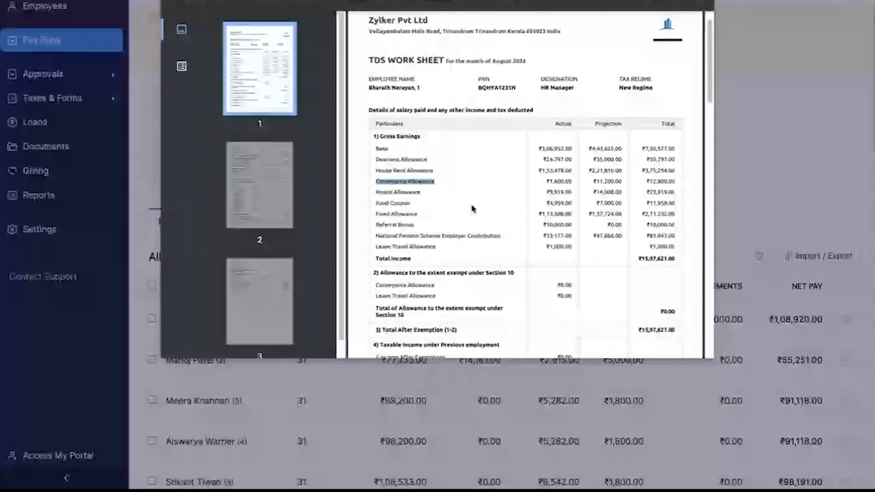
{"action": "scroll", "coordinate": [472, 208], "scroll_direction": "down", "scroll_amount": 6}
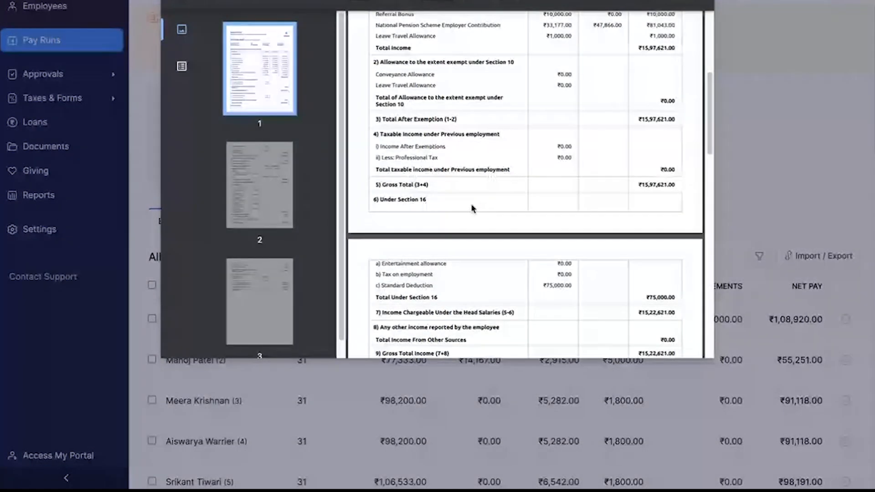
{"action": "scroll", "coordinate": [471, 208], "scroll_direction": "down", "scroll_amount": 2}
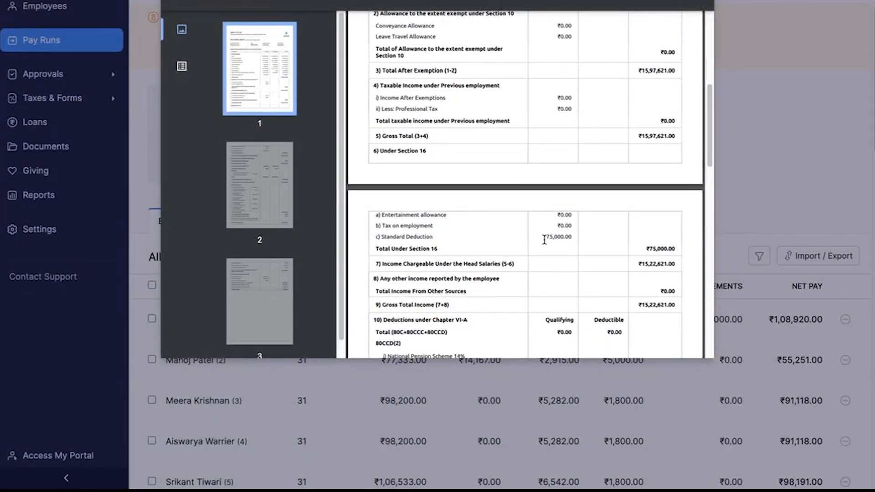
{"action": "left_click_drag", "start_coordinate": [542, 238], "coordinate": [582, 234]}
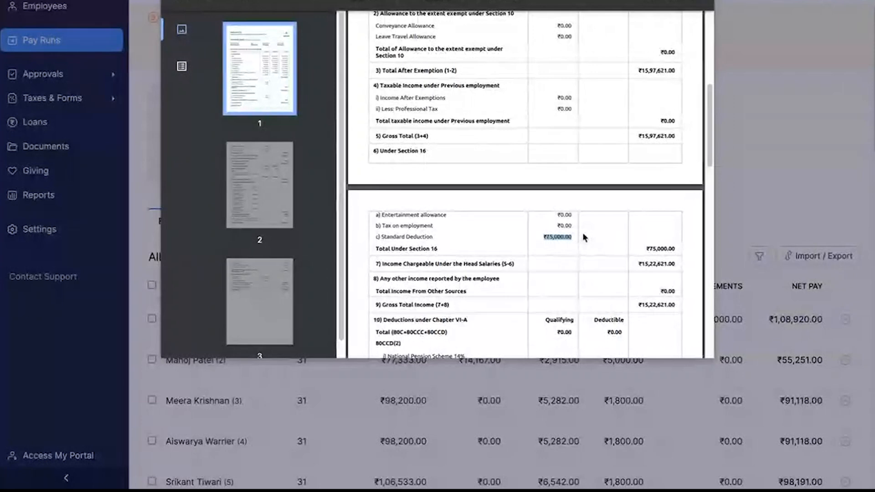
{"action": "scroll", "coordinate": [583, 234], "scroll_direction": "up", "scroll_amount": 4}
{"action": "scroll", "coordinate": [583, 234], "scroll_direction": "up", "scroll_amount": 1}
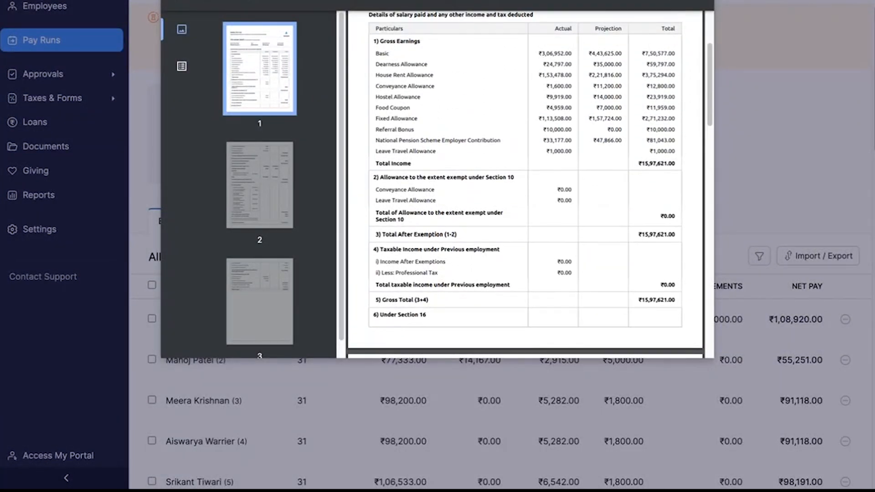
{"action": "key", "text": "Escape"}
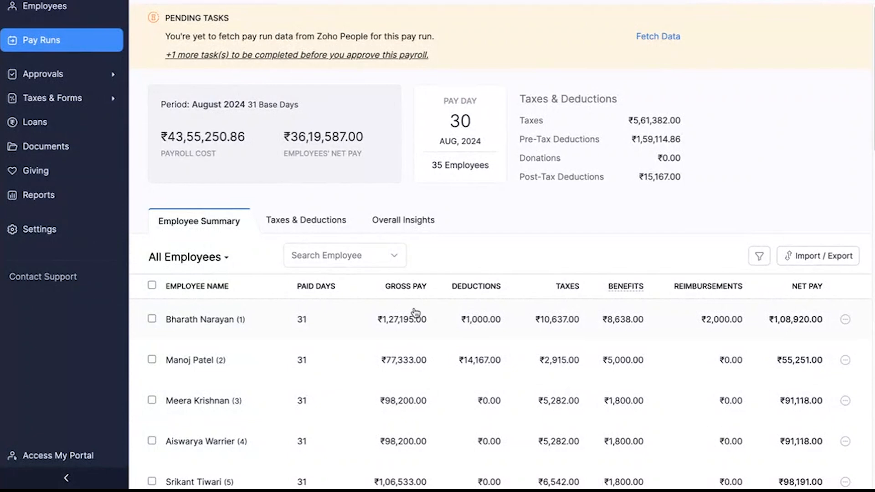
- Submit and approve the August 2024 pay run without posting journal entries
{"action": "left_click", "coordinate": [738, 1]}
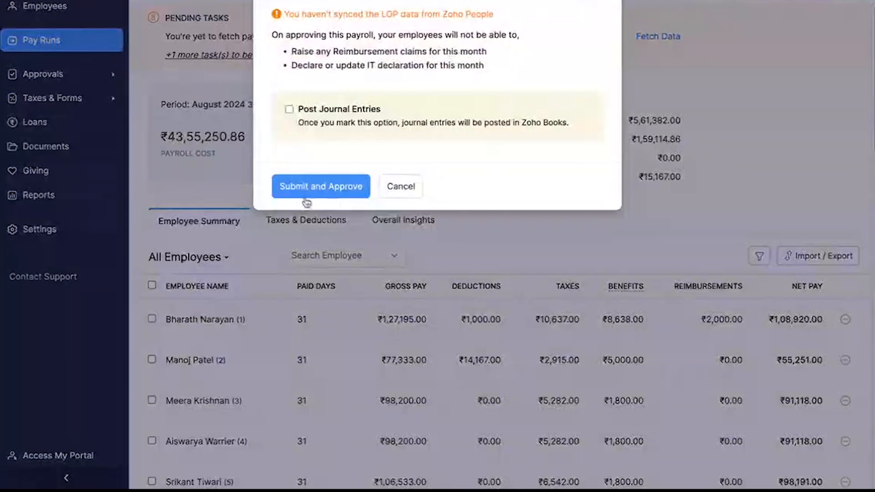
{"action": "left_click", "coordinate": [307, 188]}
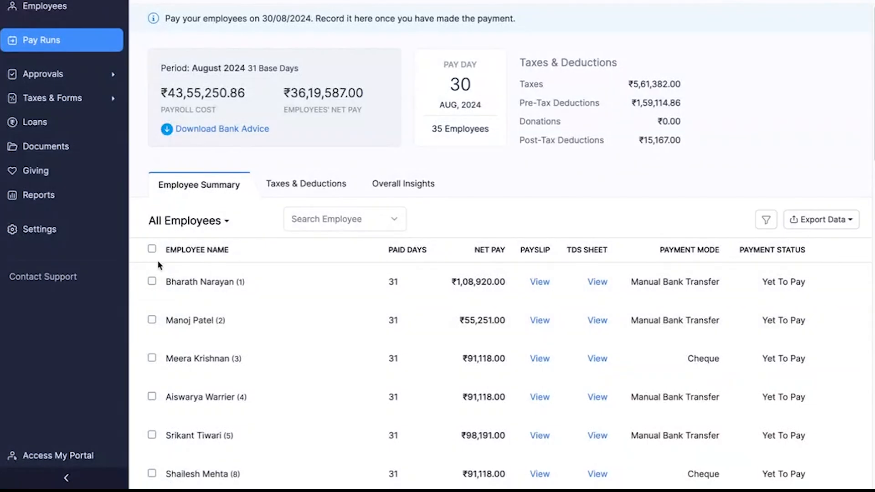
- Add a Work Location filter to the pay run's employee list, choose one location and apply it
{"action": "left_click", "coordinate": [766, 220]}
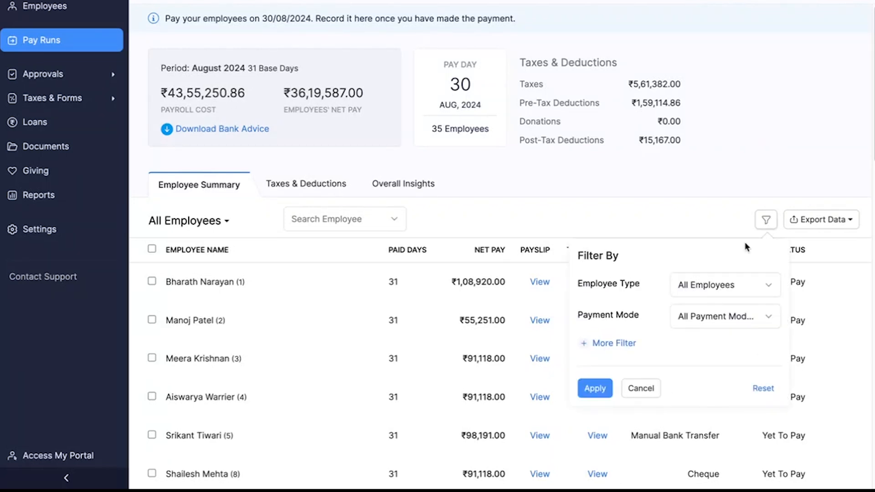
{"action": "left_click", "coordinate": [607, 343]}
{"action": "left_click", "coordinate": [624, 368]}
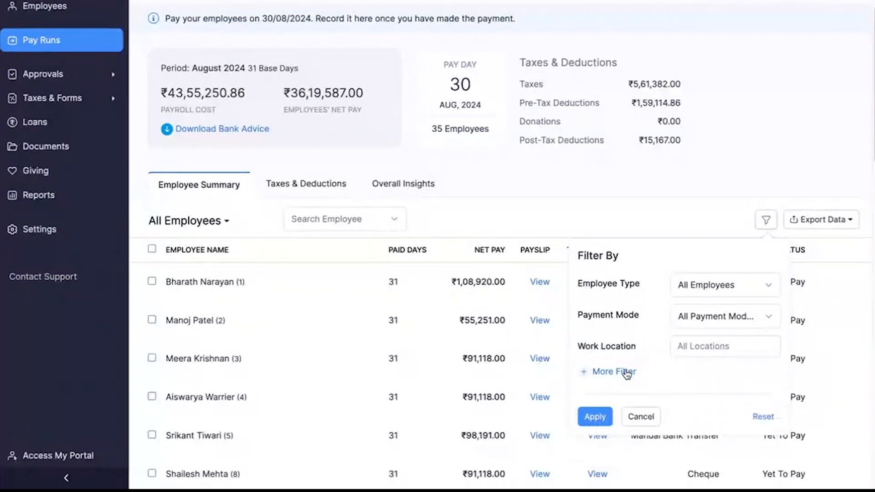
{"action": "left_click", "coordinate": [727, 340]}
{"action": "left_click", "coordinate": [684, 408]}
{"action": "left_click", "coordinate": [592, 434]}
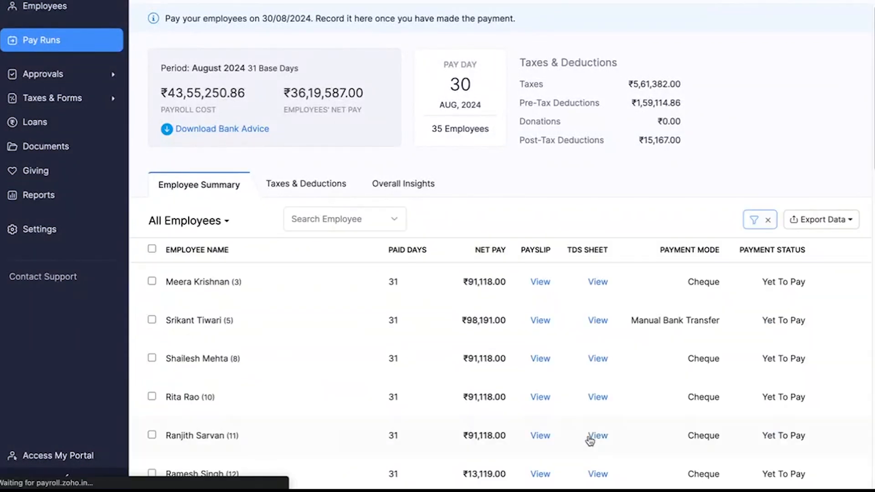
- Record payment for all filtered employees through Zoho Payroll - Payment Account, with the payslip notification email turned off
{"action": "left_click", "coordinate": [152, 250]}
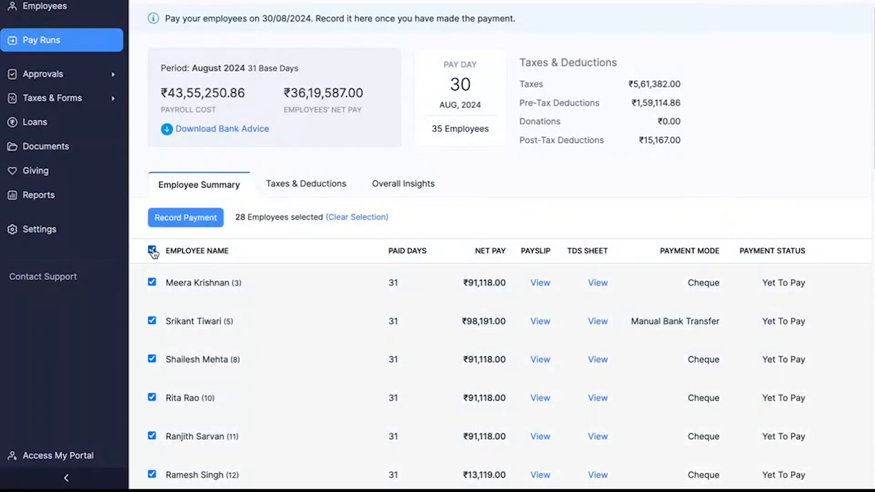
{"action": "left_click", "coordinate": [186, 218]}
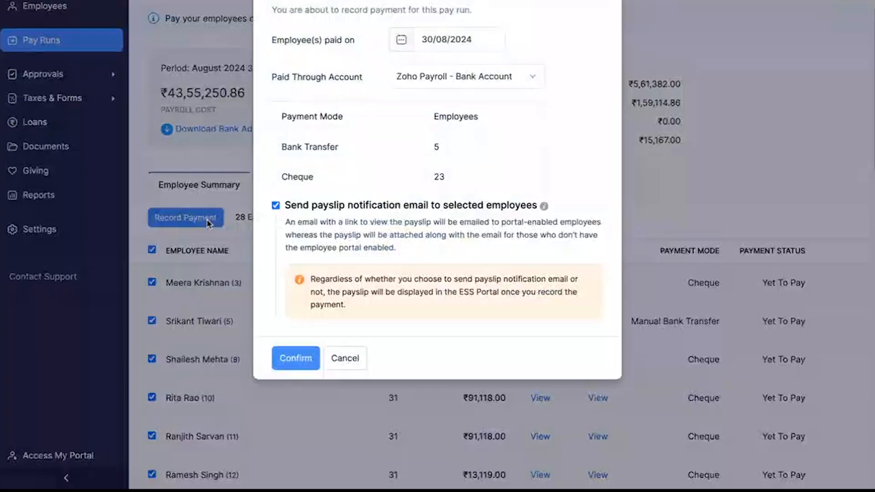
{"action": "left_click", "coordinate": [478, 71]}
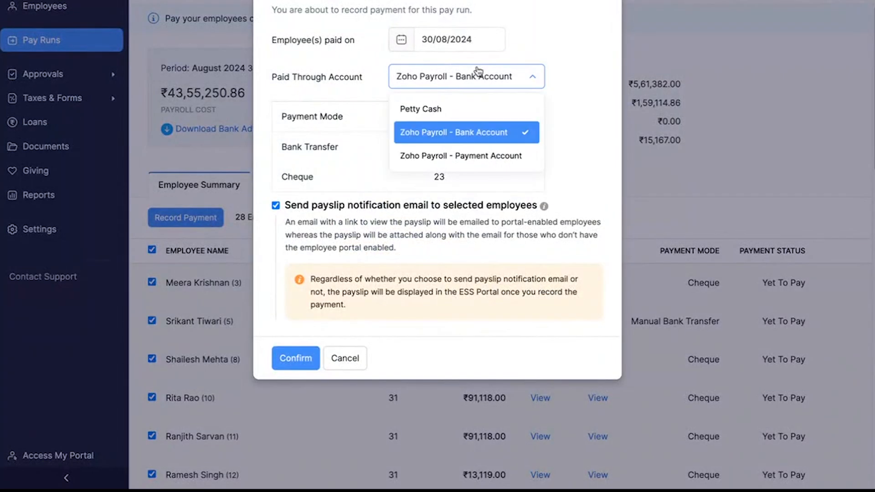
{"action": "left_click", "coordinate": [453, 156]}
{"action": "left_click", "coordinate": [304, 207]}
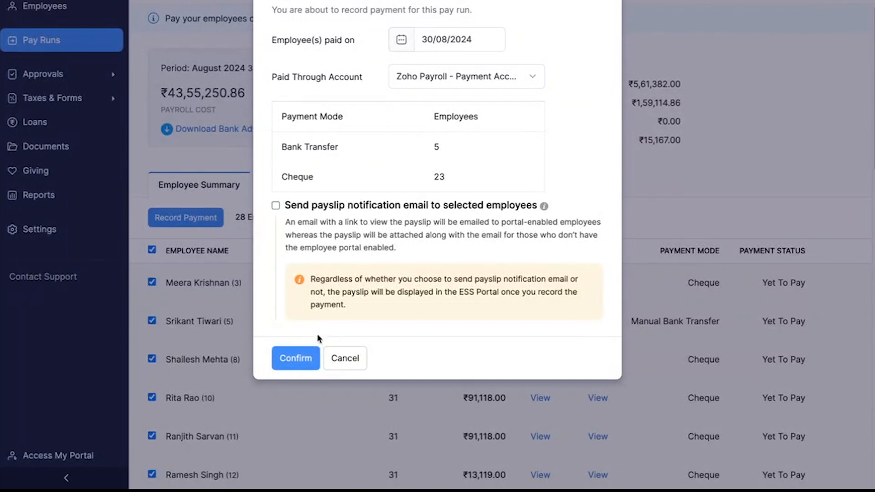
{"action": "left_click", "coordinate": [306, 354]}
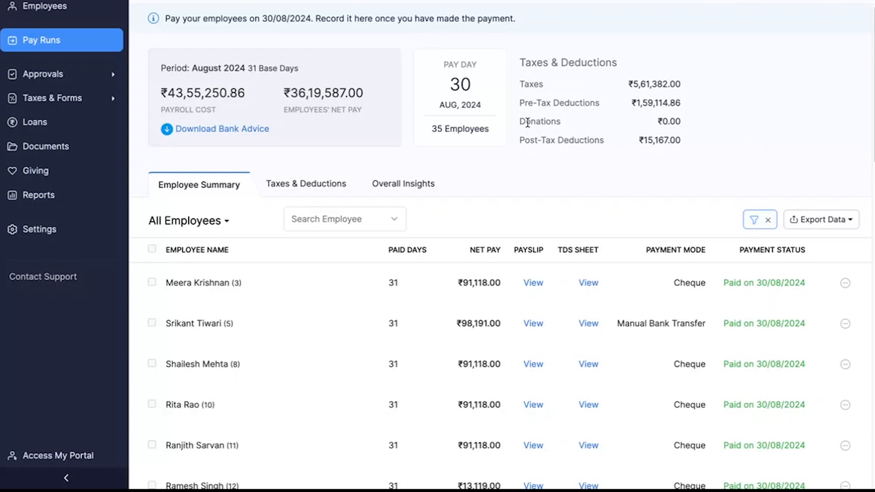
- Clear the employee filter and record payment for all remaining unpaid employees through Petty Cash
{"action": "left_click", "coordinate": [768, 221]}
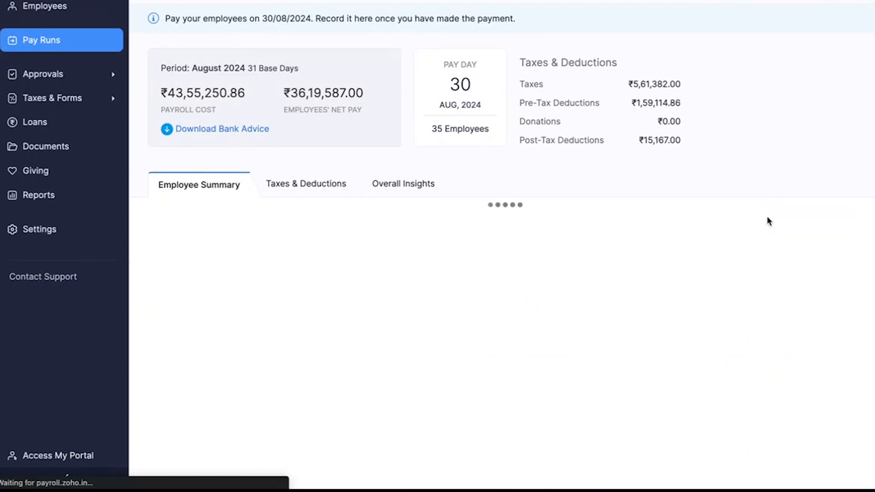
{"action": "left_click", "coordinate": [152, 250]}
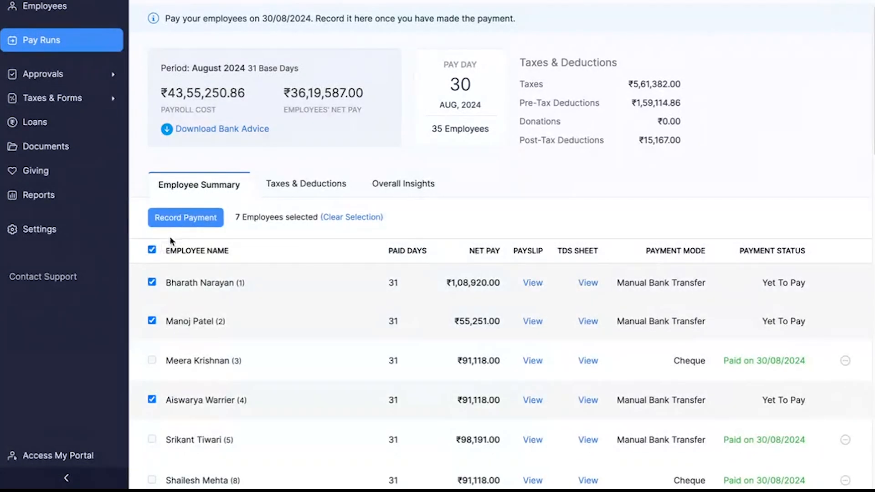
{"action": "left_click", "coordinate": [192, 217]}
{"action": "left_click", "coordinate": [533, 75]}
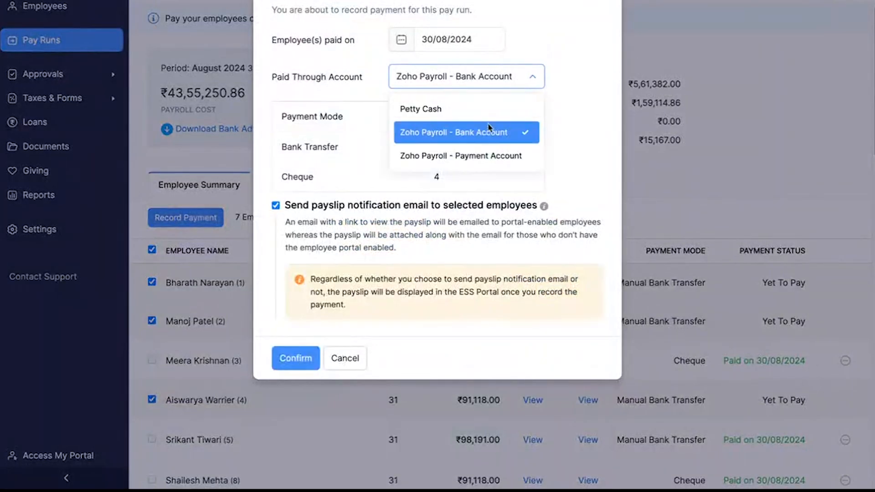
{"action": "left_click", "coordinate": [485, 109]}
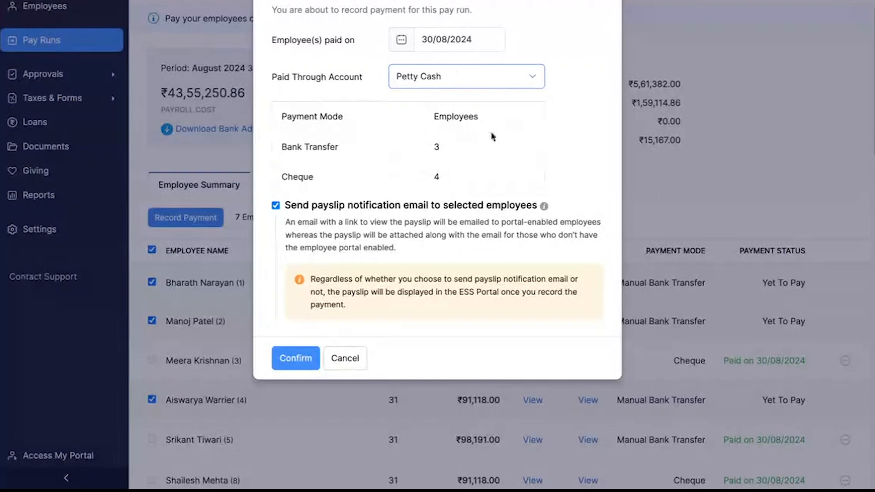
{"action": "left_click", "coordinate": [301, 360]}
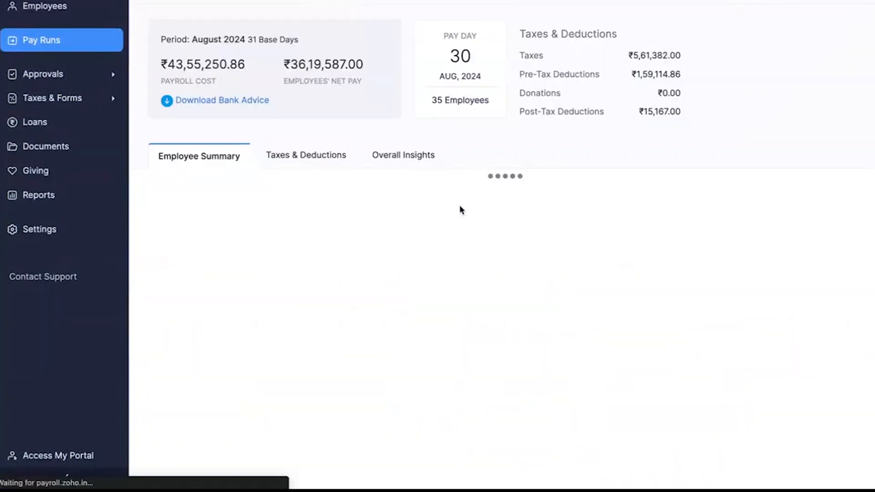
- Open the Employees' CTC Details report, examine its columns through to Annual CTC, and return to the reports list
{"action": "left_click", "coordinate": [53, 1]}
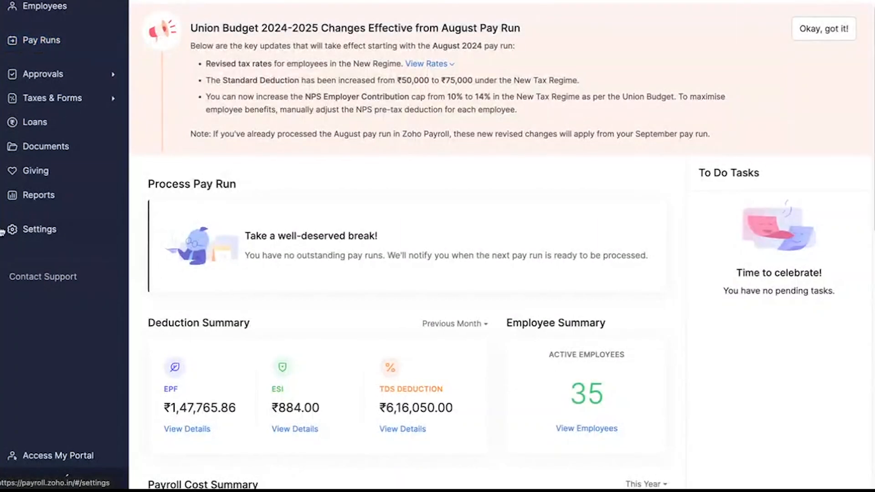
{"action": "left_click", "coordinate": [32, 199]}
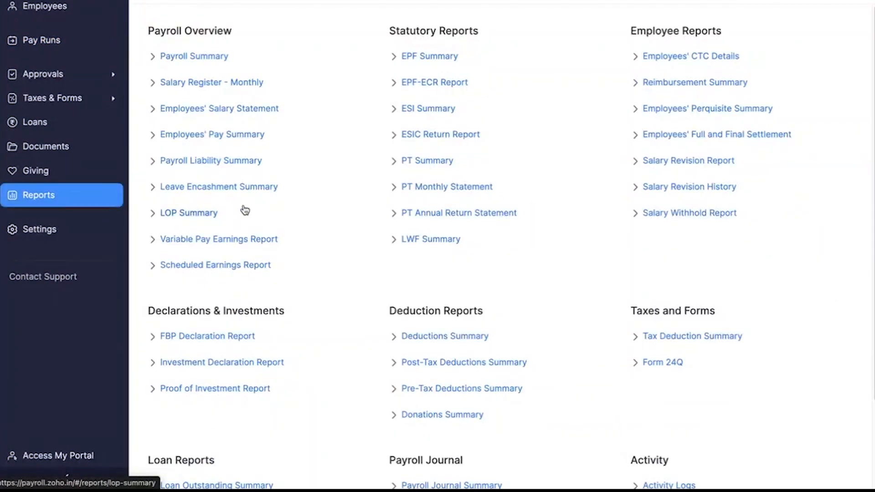
{"action": "left_click", "coordinate": [663, 56]}
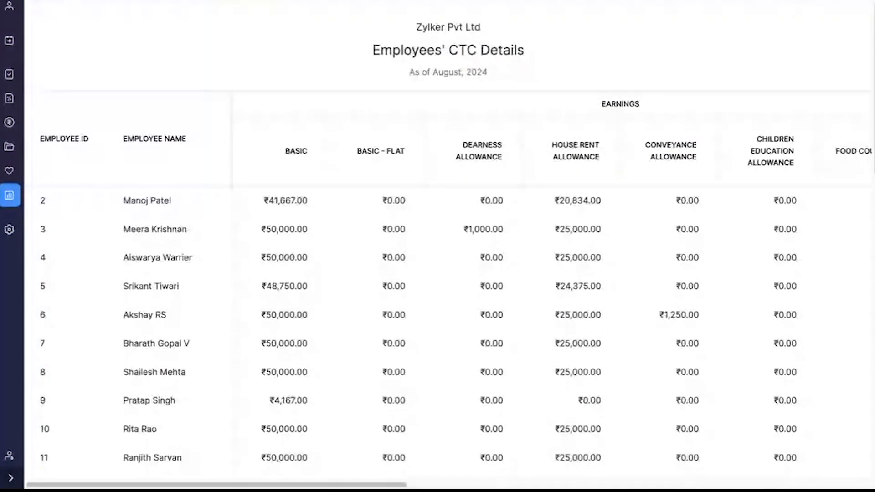
{"action": "scroll", "coordinate": [519, 277], "scroll_direction": "right", "scroll_amount": 10}
{"action": "scroll", "coordinate": [519, 279], "scroll_direction": "right", "scroll_amount": 8}
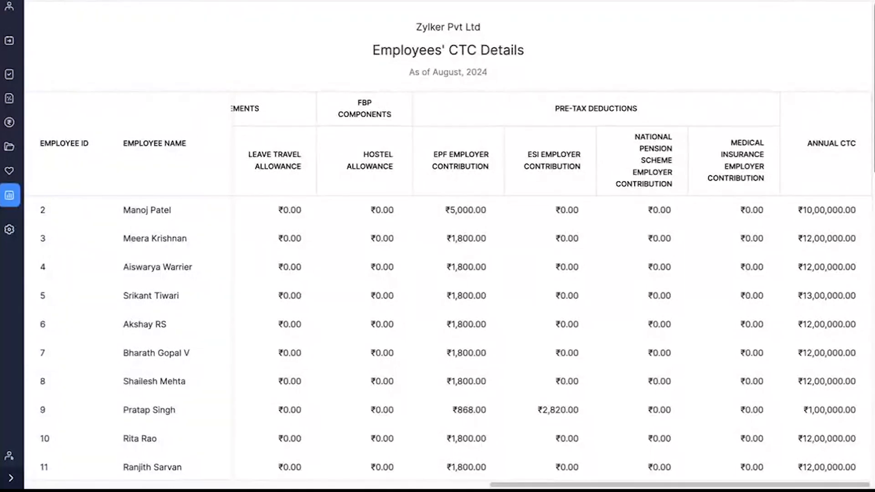
{"action": "left_click", "coordinate": [7, 199]}
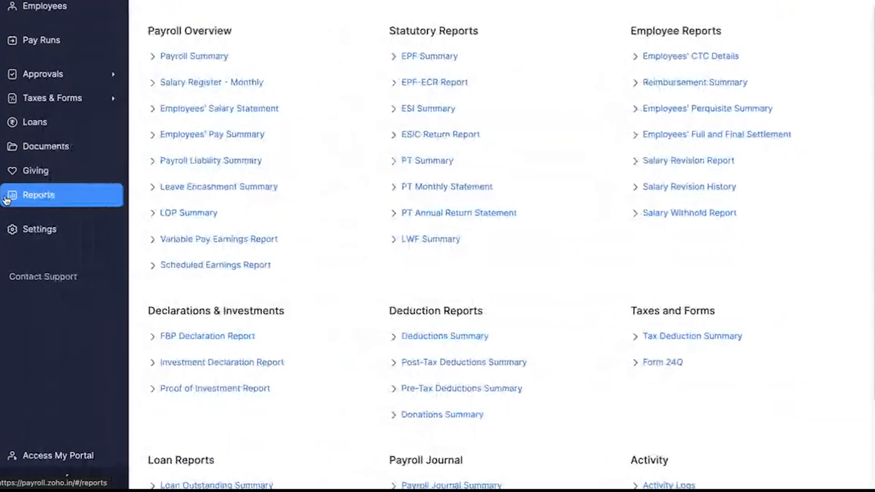